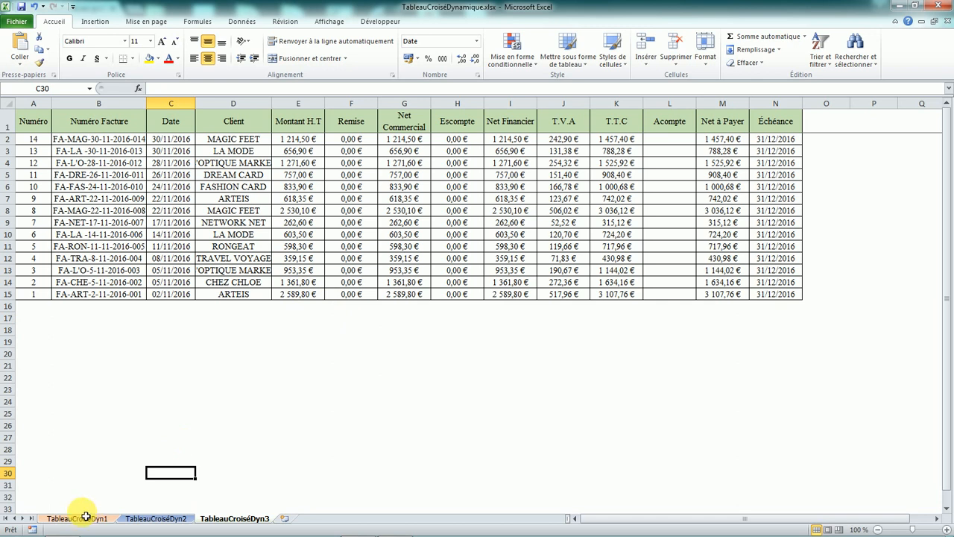
# Step: Open the TableauCroiséDyn1 sheet and examine its MOIS, FRUITS and MONTANT COMMANDE HT columns down to the last row
pyautogui.click(77, 518)
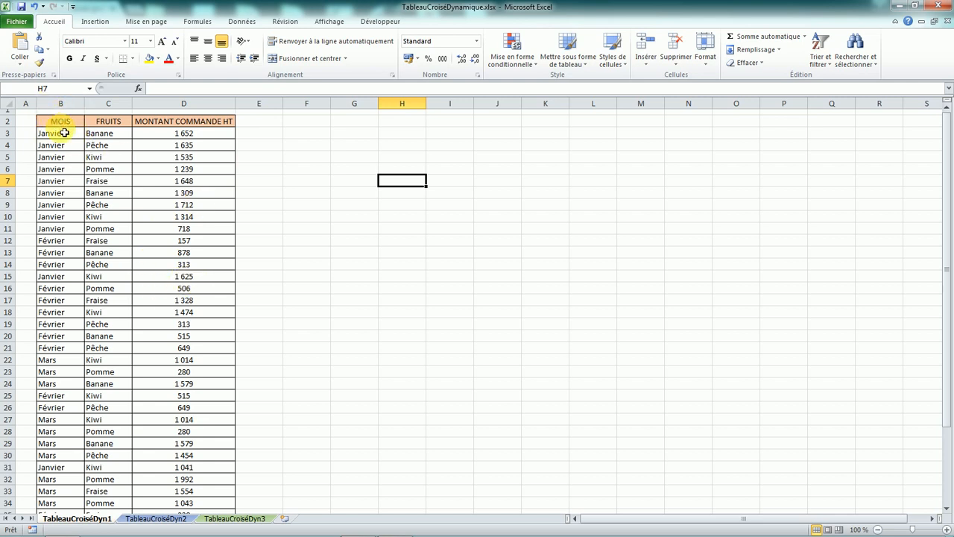
pyautogui.scroll(-3, 65, 133)
pyautogui.click(53, 357)
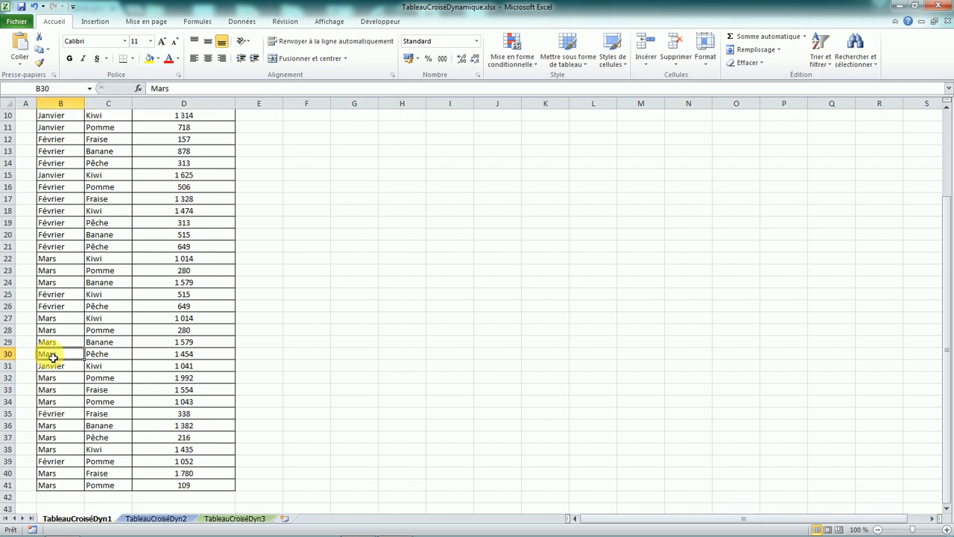
pyautogui.scroll(3, 75, 339)
pyautogui.scroll(-5, 64, 201)
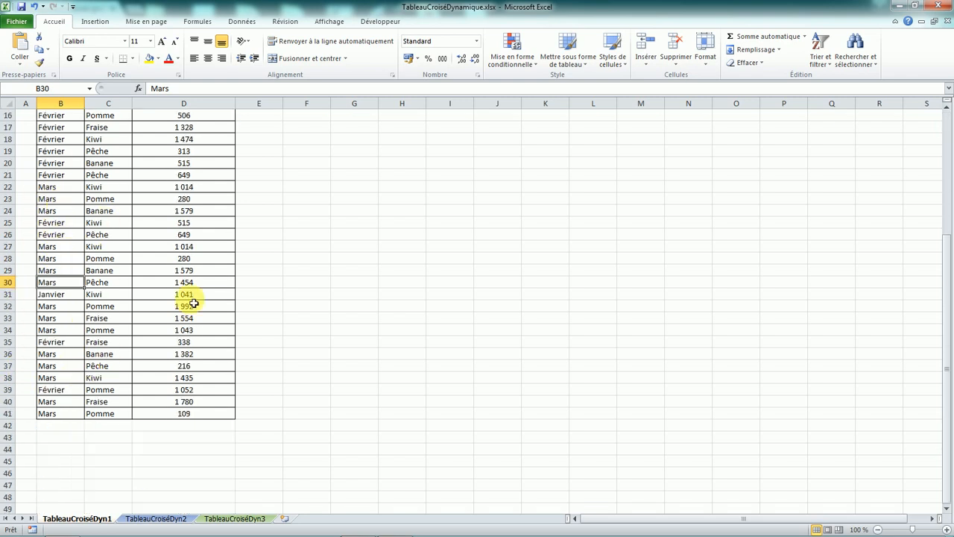
pyautogui.scroll(5, 60, 360)
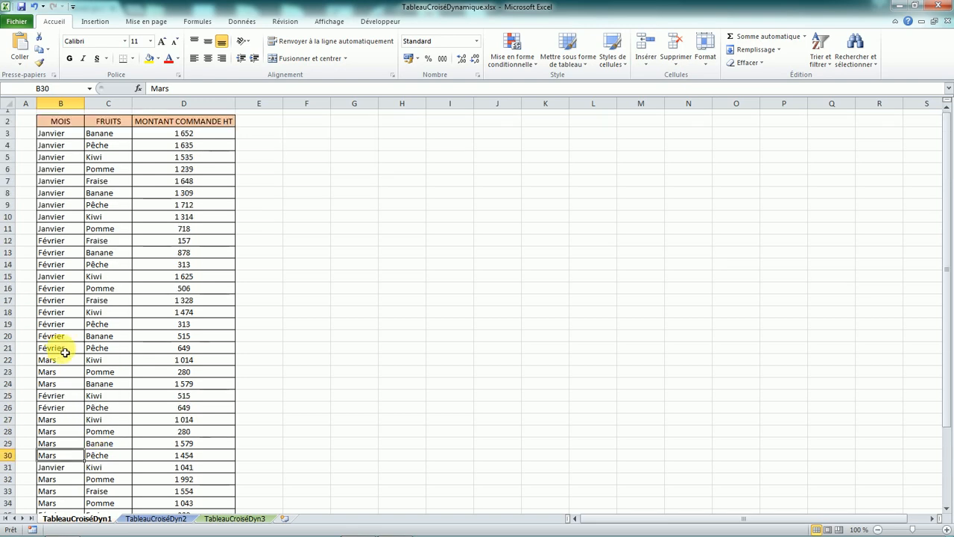
pyautogui.scroll(-2, 66, 352)
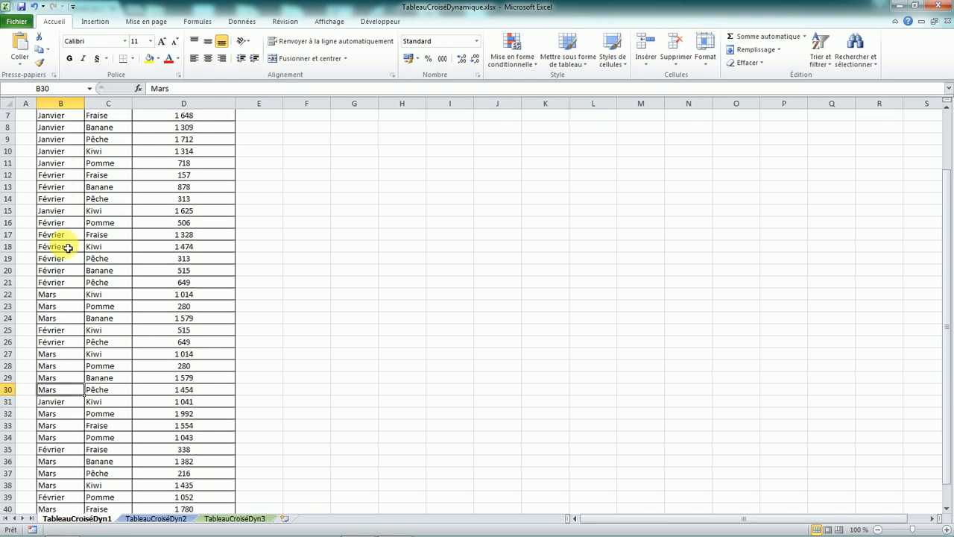
pyautogui.scroll(2, 67, 248)
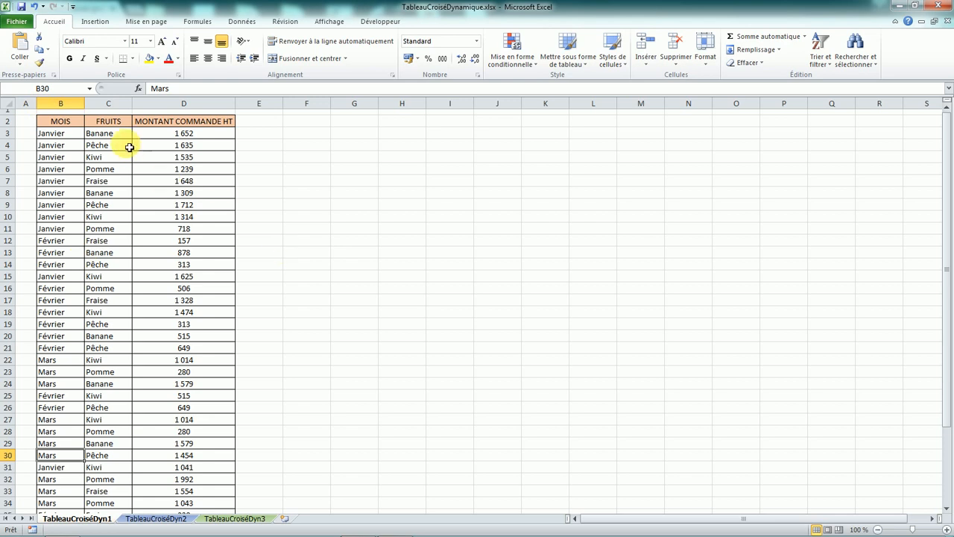
pyautogui.moveTo(113, 140); pyautogui.dragTo(103, 244)
pyautogui.moveTo(183, 145); pyautogui.dragTo(178, 240)
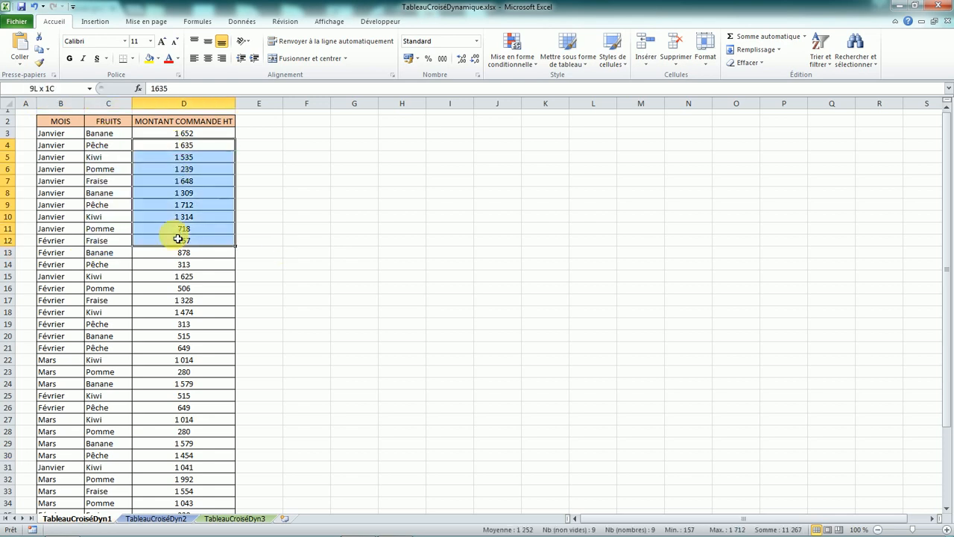
pyautogui.click(336, 197)
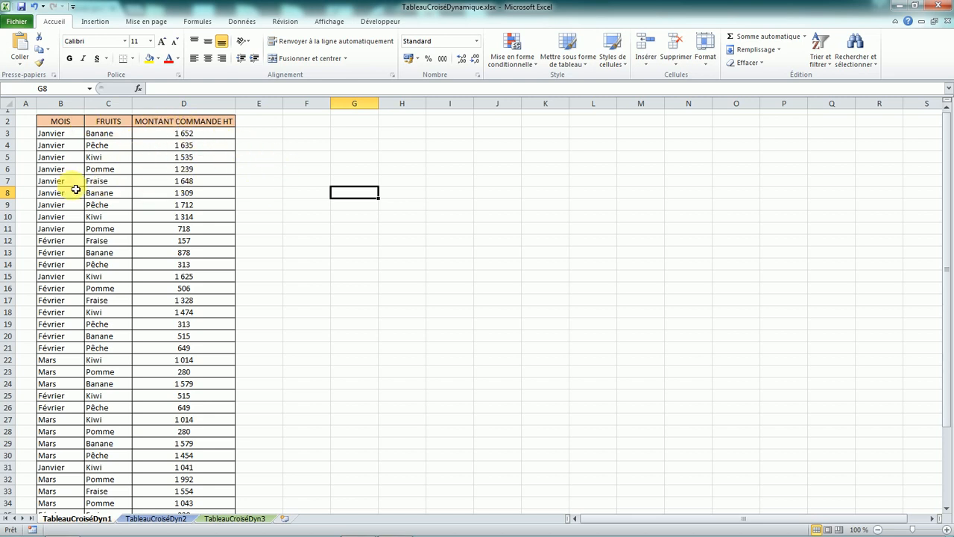
pyautogui.moveTo(53, 184); pyautogui.dragTo(179, 186)
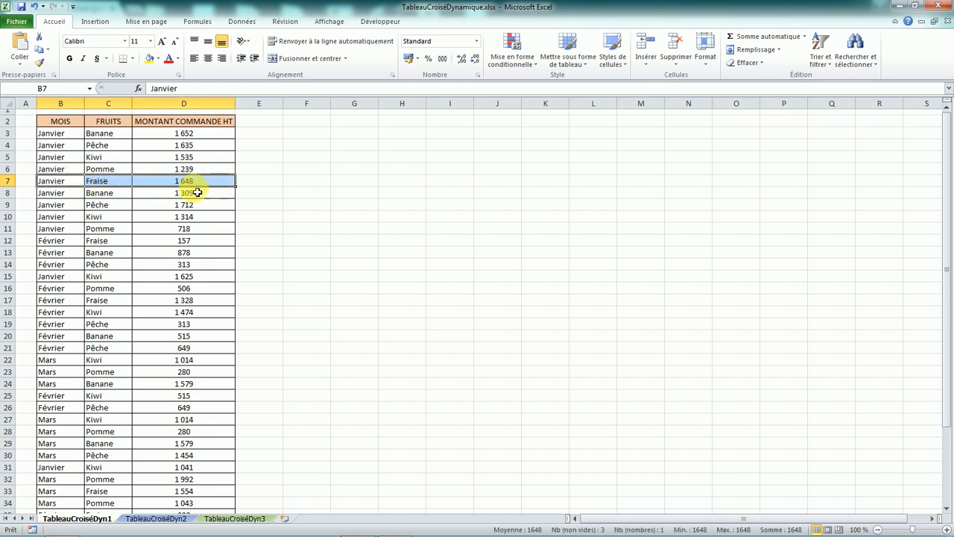
pyautogui.click(309, 194)
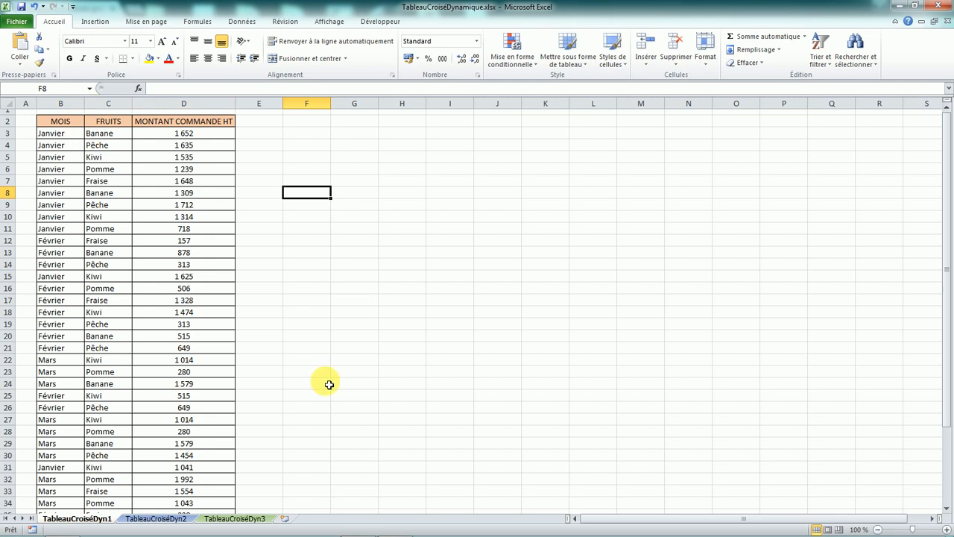
pyautogui.scroll(-2, 149, 421)
pyautogui.scroll(2, 201, 246)
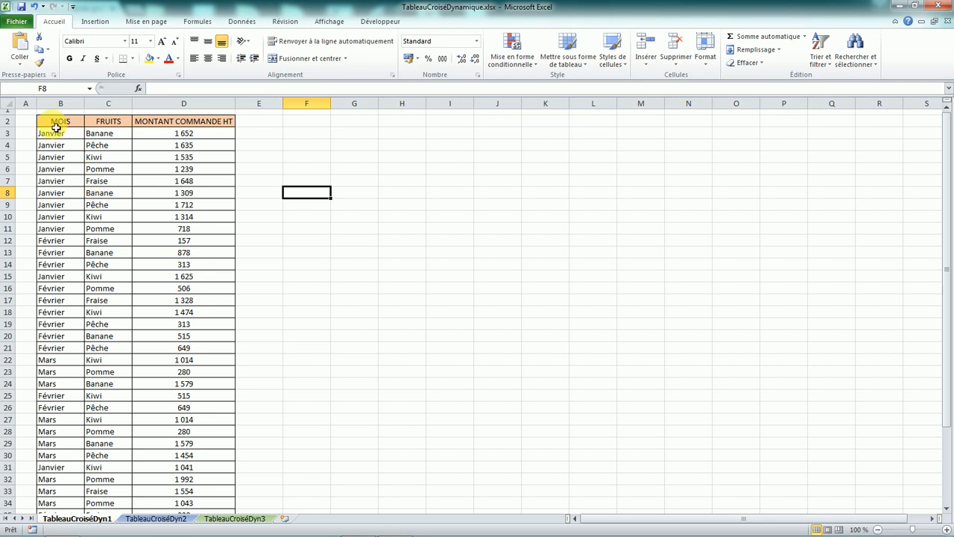
# Step: Create a pivot table on a new worksheet from the range B2:D41 of TableauCroiséDyn1, headers included
pyautogui.moveTo(56, 125); pyautogui.dragTo(219, 433)
pyautogui.scroll(4, 315, 385)
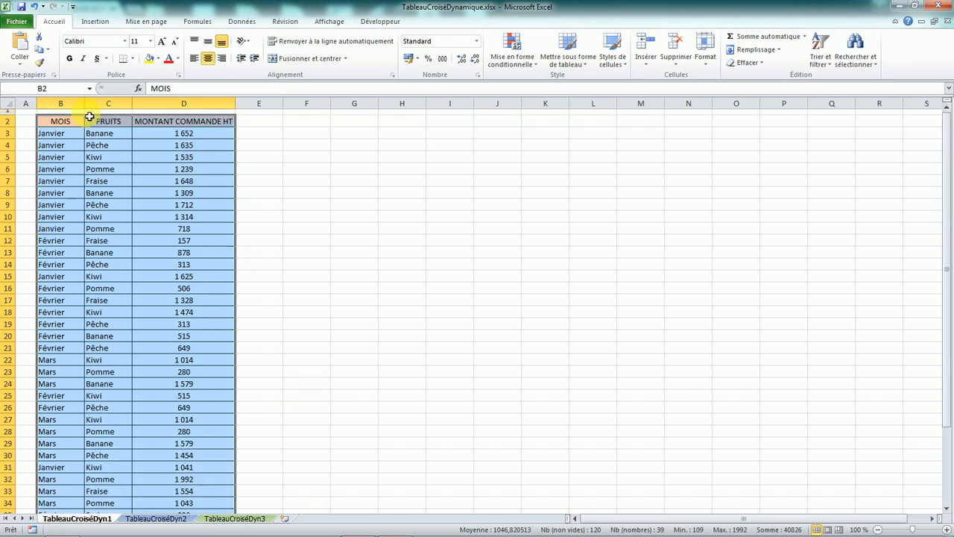
pyautogui.click(95, 21)
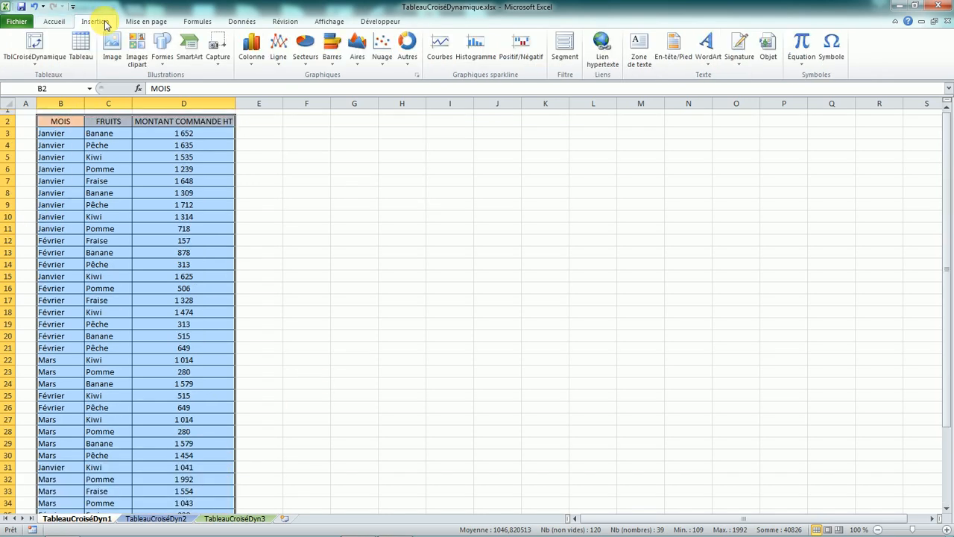
pyautogui.click(31, 64)
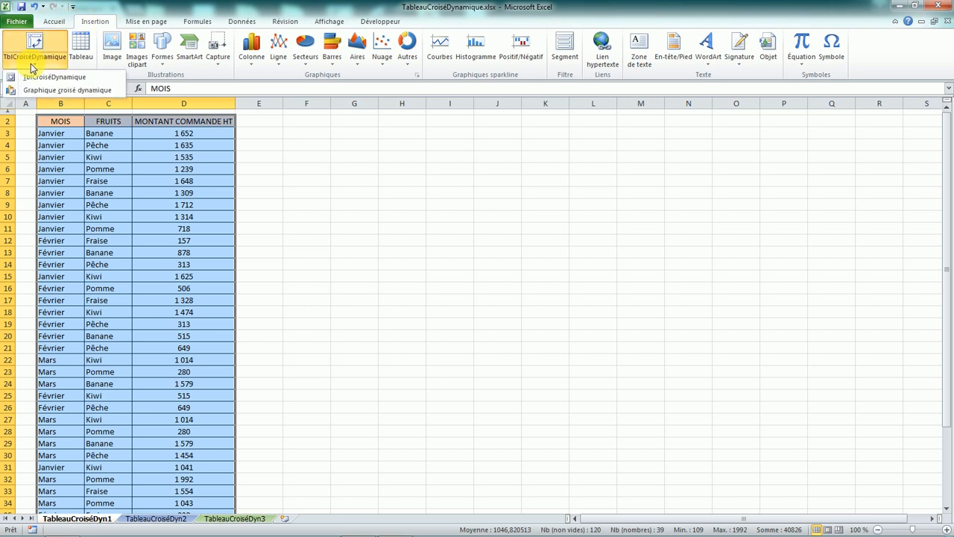
pyautogui.click(52, 77)
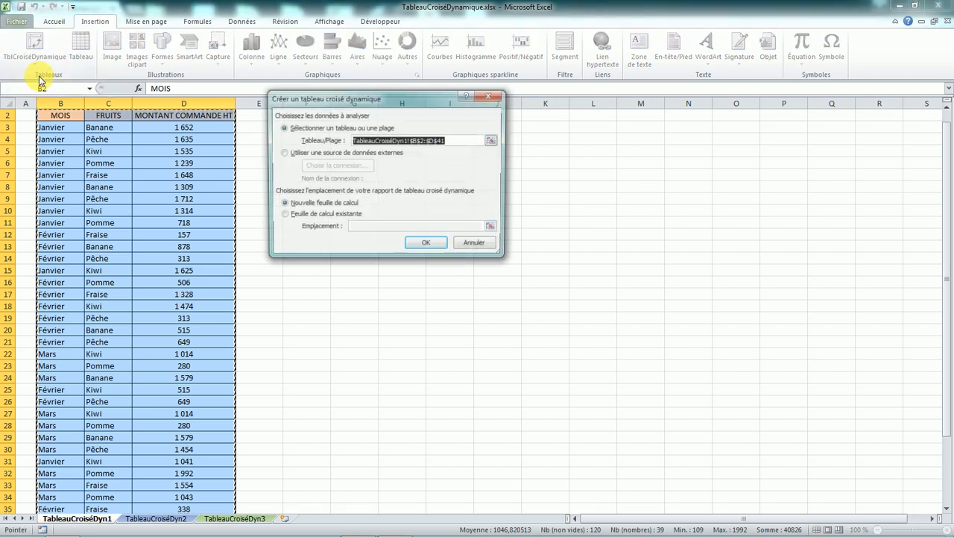
pyautogui.moveTo(440, 112); pyautogui.dragTo(490, 130)
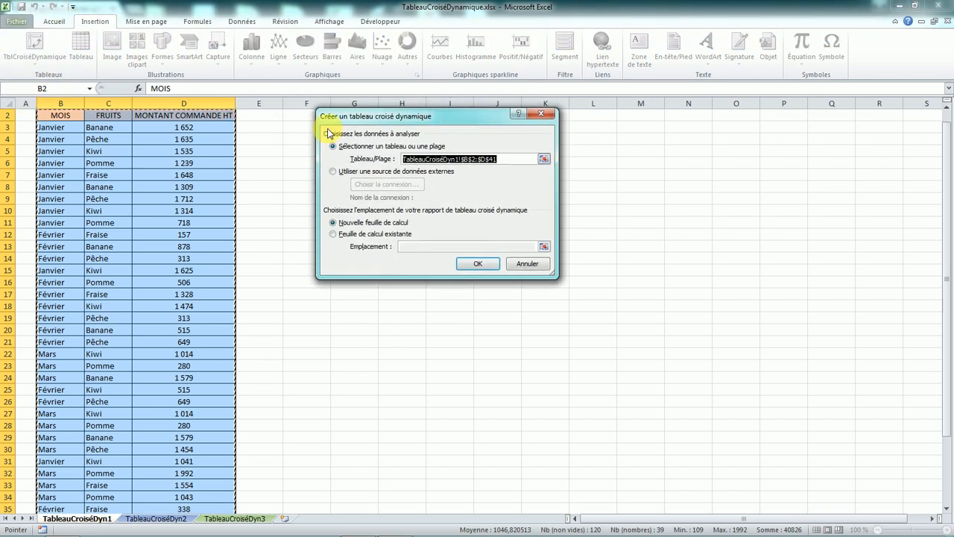
pyautogui.scroll(-4, 198, 202)
pyautogui.scroll(4, 240, 246)
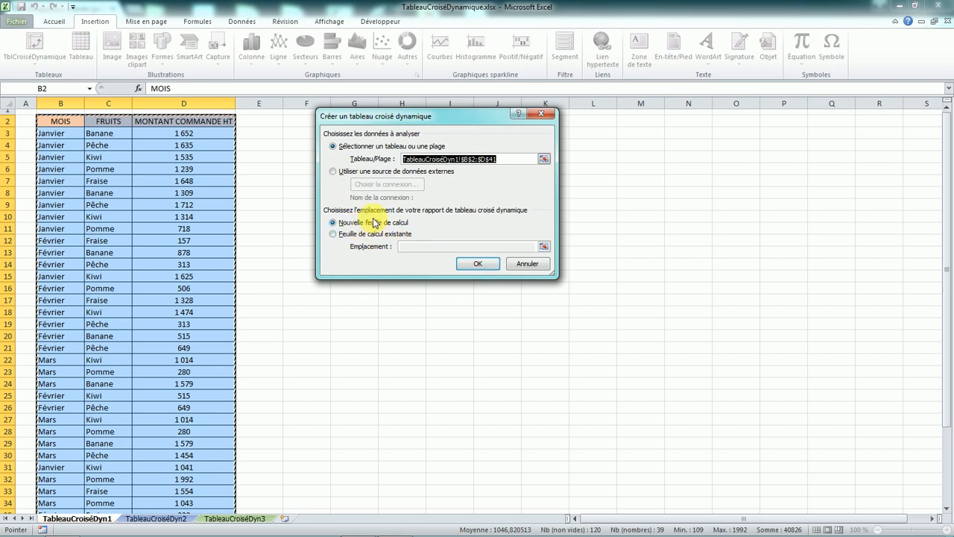
pyautogui.click(333, 234)
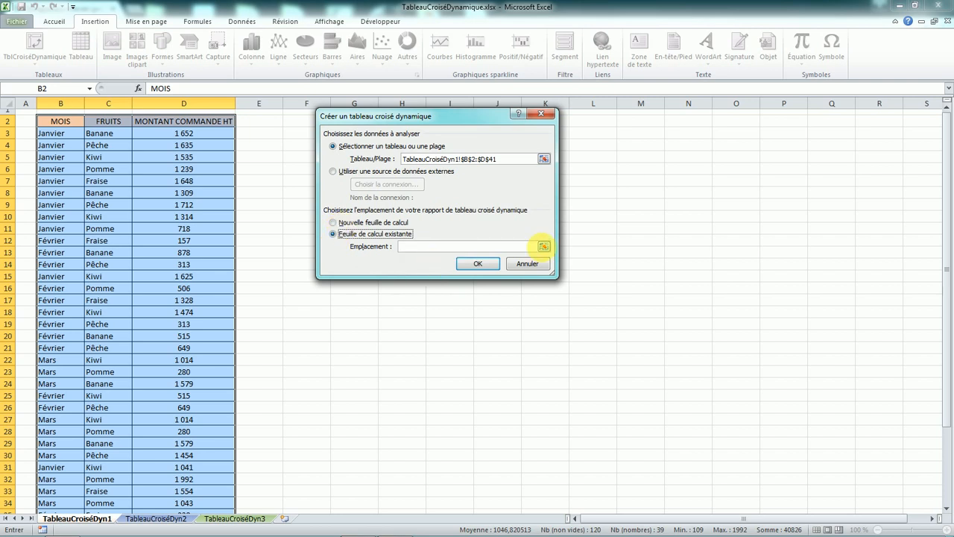
pyautogui.click(334, 224)
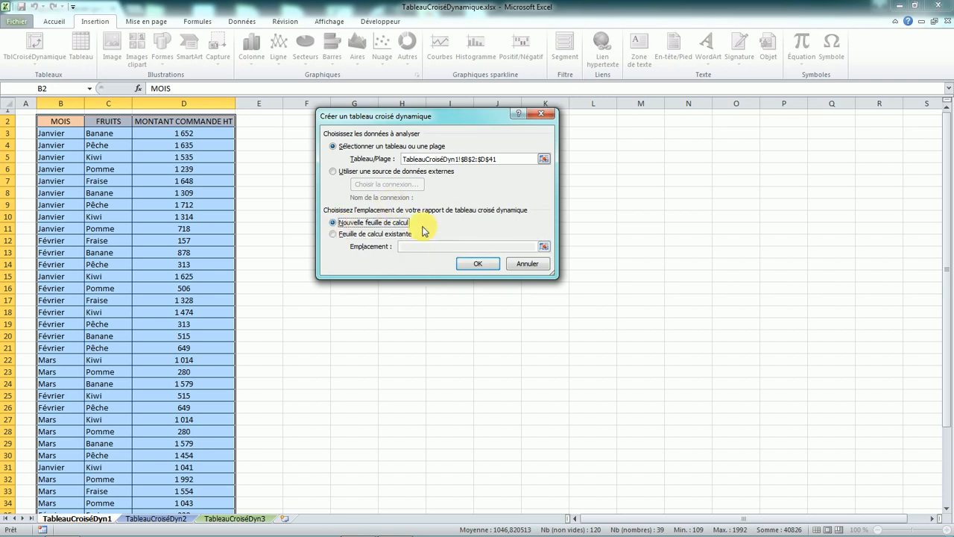
pyautogui.click(474, 265)
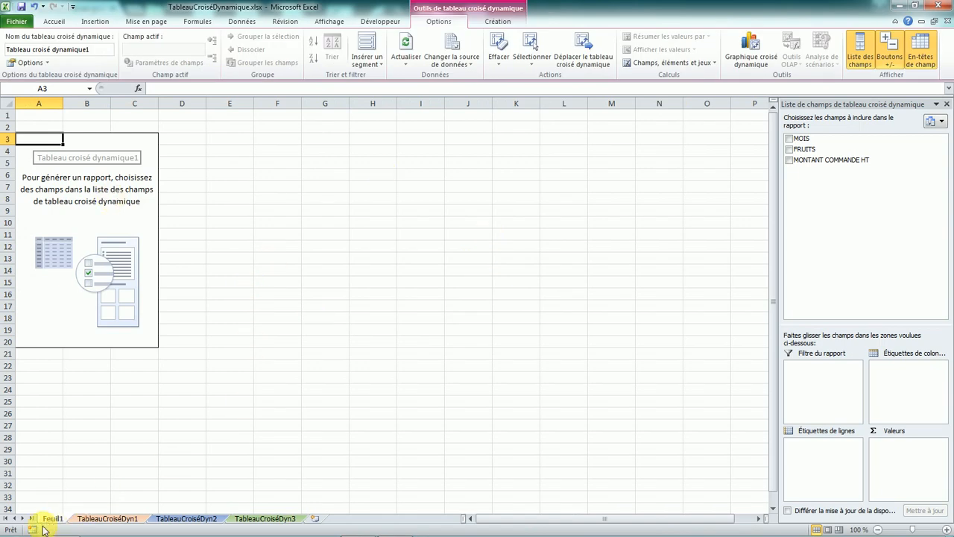
# Step: Build the pivot table with MOIS as row labels, FRUITS as column labels and MONTANT COMMANDE HT as values
pyautogui.click(789, 139)
pyautogui.click(788, 149)
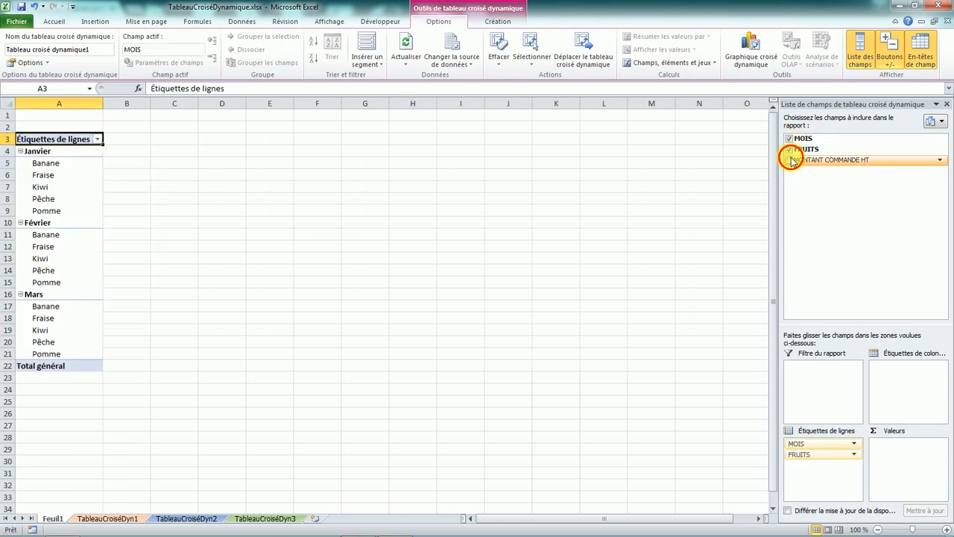
pyautogui.click(788, 160)
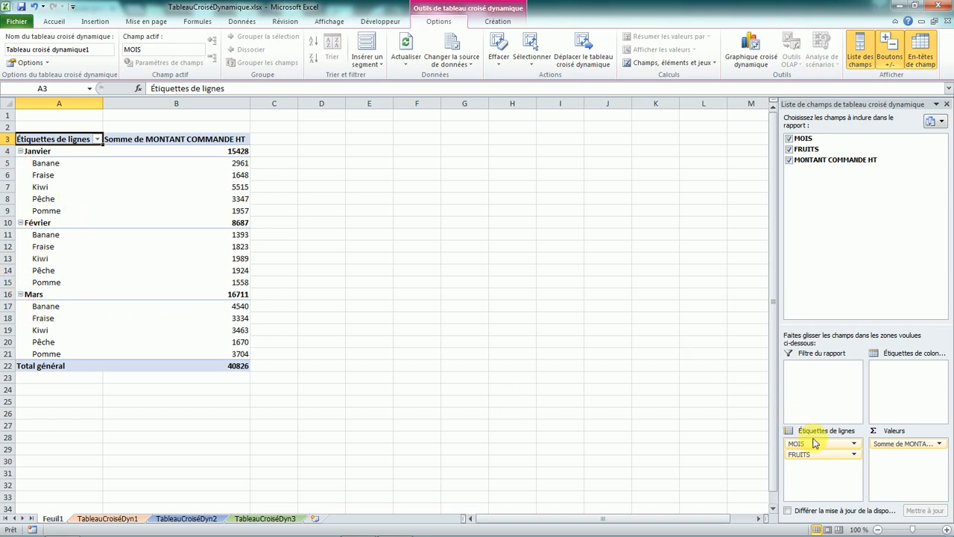
pyautogui.moveTo(877, 414); pyautogui.dragTo(905, 382)
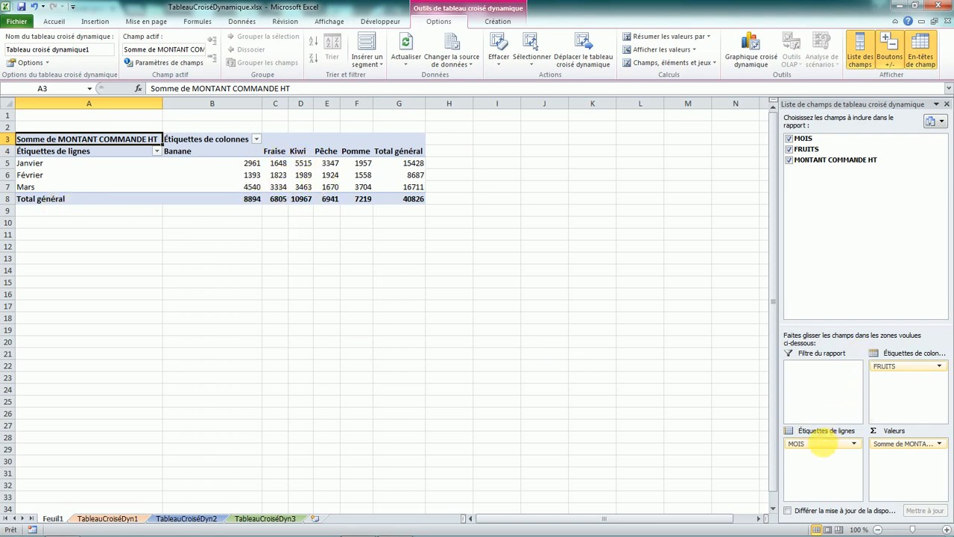
# Step: Swap MOIS and FRUITS between the pivot table's row and column labels, and restore the previous arrangement
pyautogui.moveTo(892, 403); pyautogui.dragTo(823, 436)
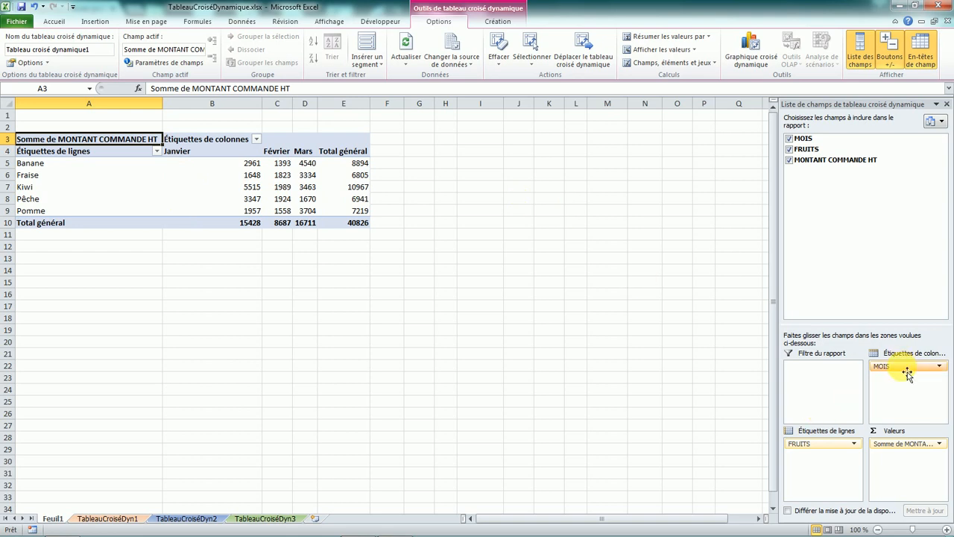
pyautogui.moveTo(907, 373)
pyautogui.mouseDown()
pyautogui.moveTo(845, 470)
pyautogui.moveTo(825, 448)
pyautogui.moveTo(905, 389)
pyautogui.moveTo(906, 369)
pyautogui.mouseUp()
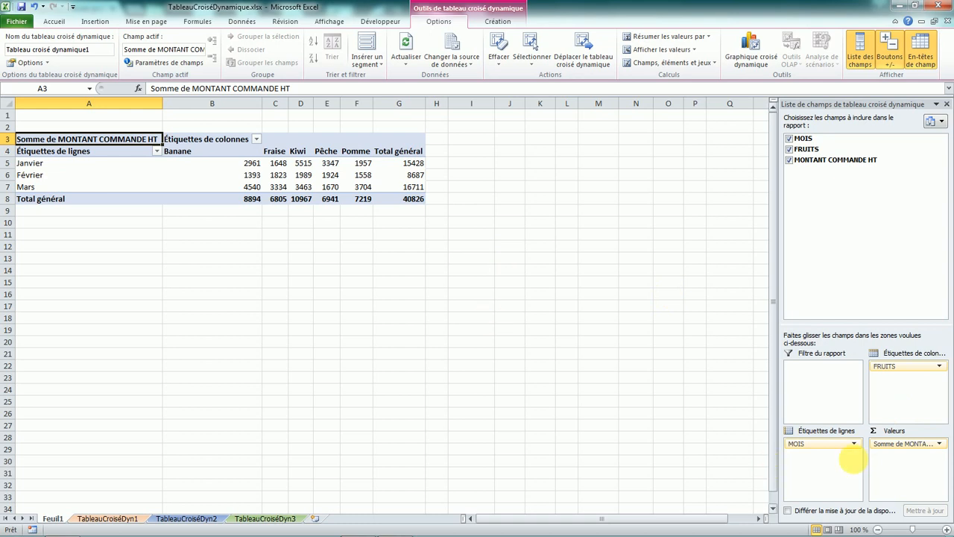
pyautogui.click(939, 444)
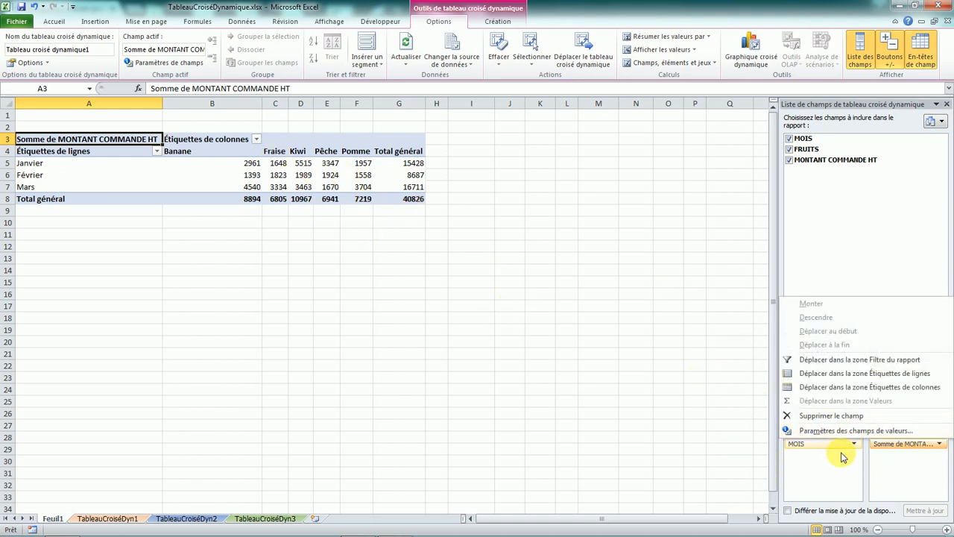
pyautogui.click(912, 504)
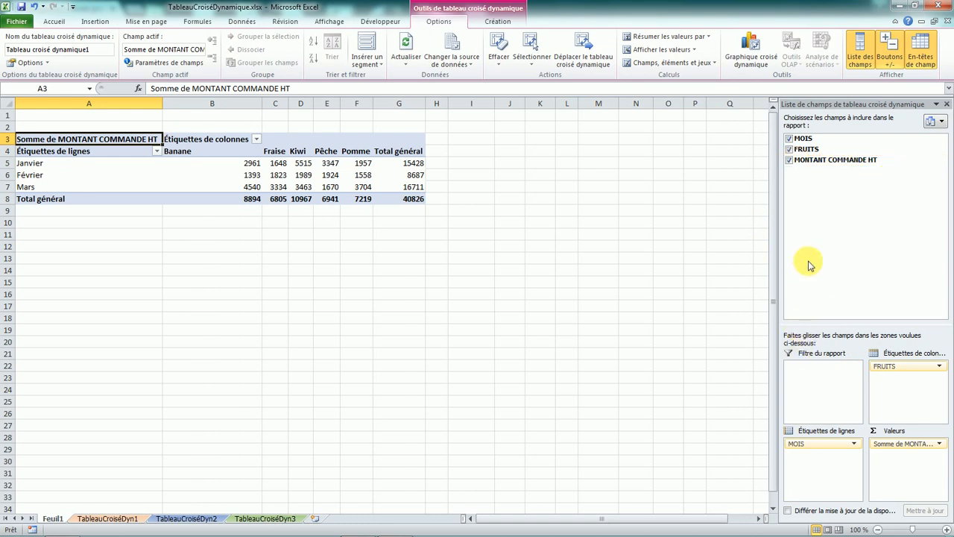
pyautogui.moveTo(887, 366); pyautogui.dragTo(892, 376)
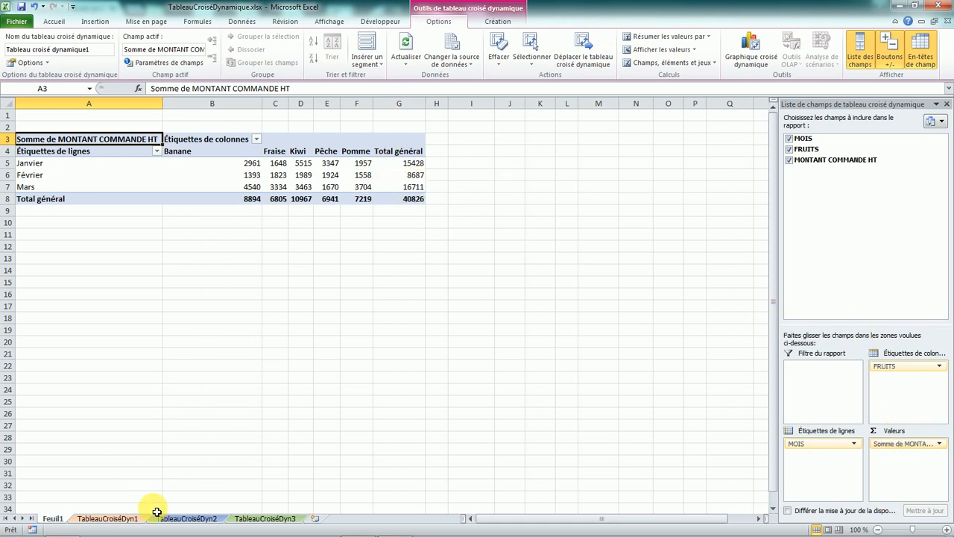
# Step: Summarize the MONTANT COMMANDE HT value field by Nombre instead of by sum
pyautogui.click(939, 445)
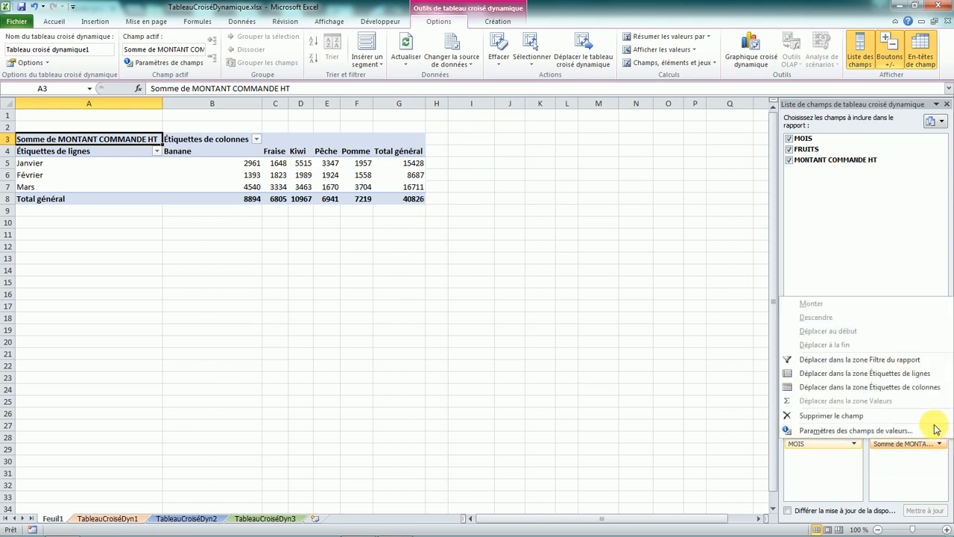
pyautogui.click(857, 430)
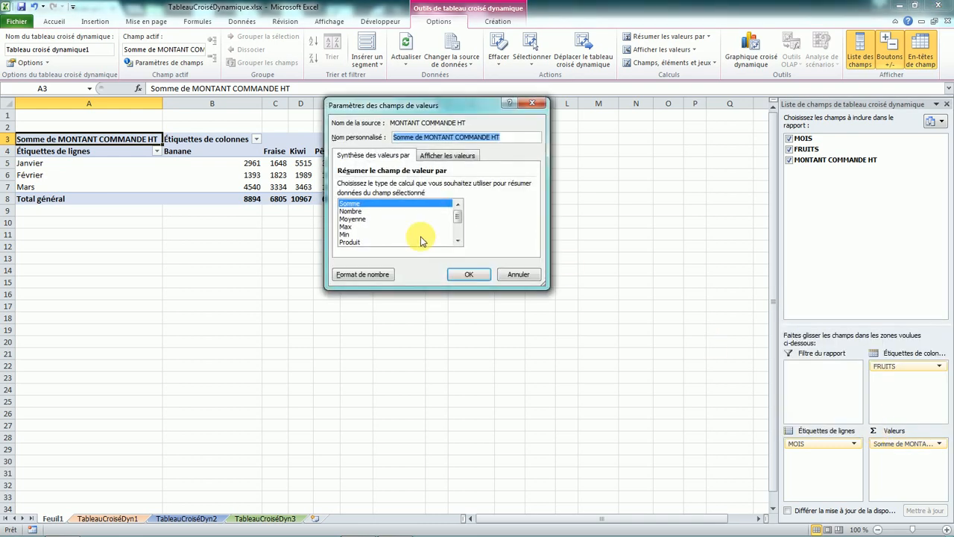
pyautogui.click(359, 211)
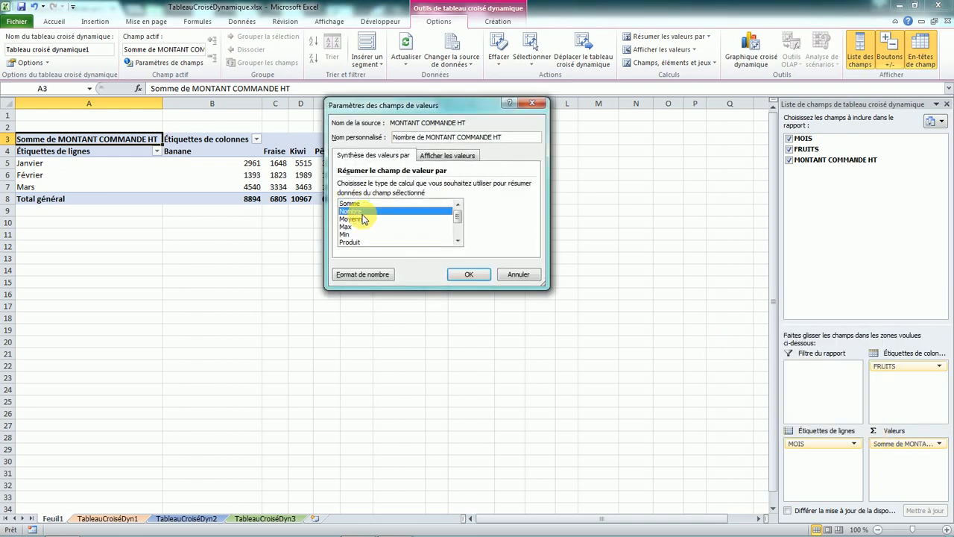
pyautogui.click(470, 273)
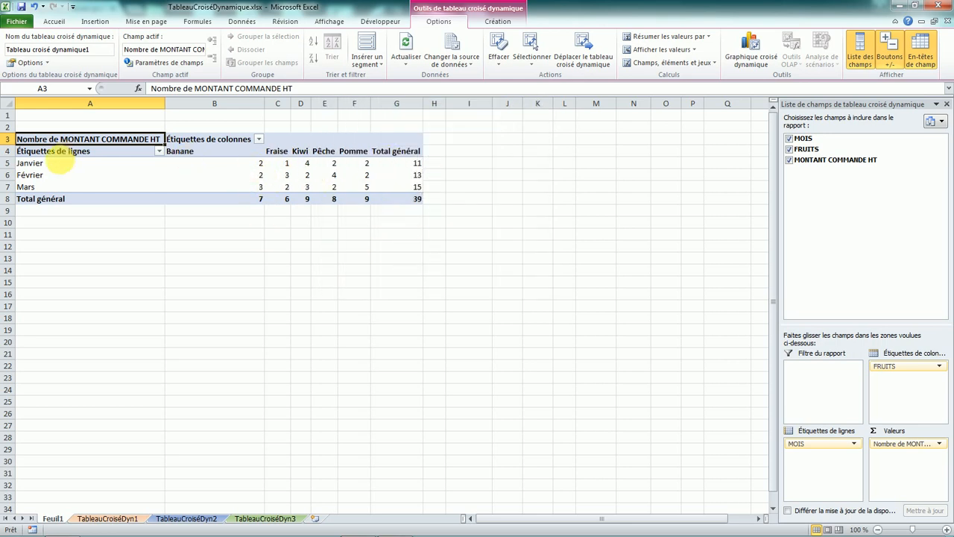
# Step: Set the calculation type of the MONTANT COMMANDE HT value field back to Somme
pyautogui.click(938, 444)
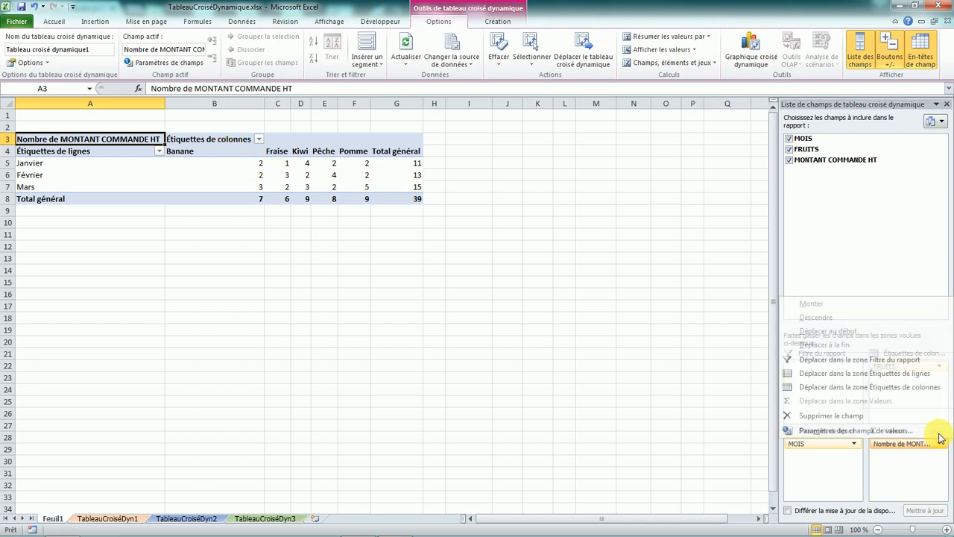
pyautogui.click(849, 430)
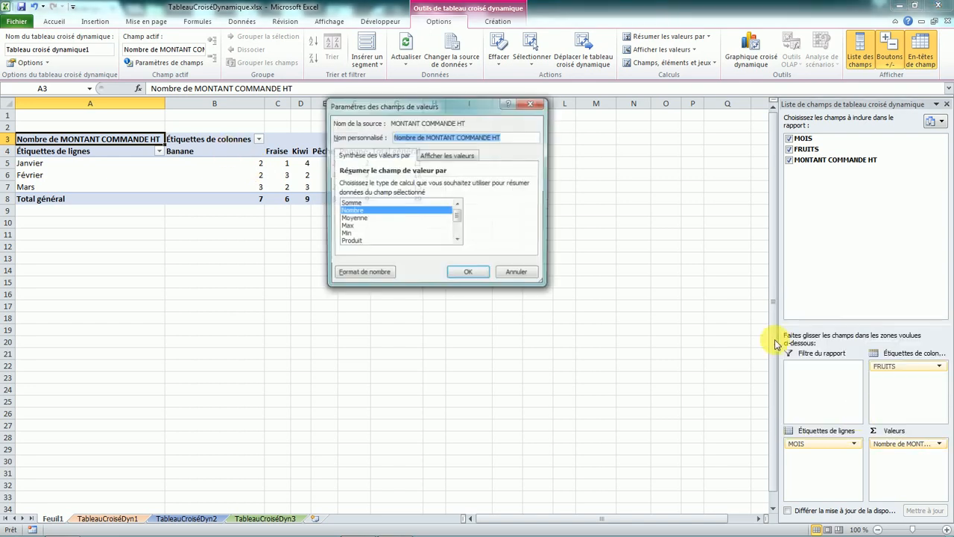
pyautogui.click(352, 205)
pyautogui.click(467, 274)
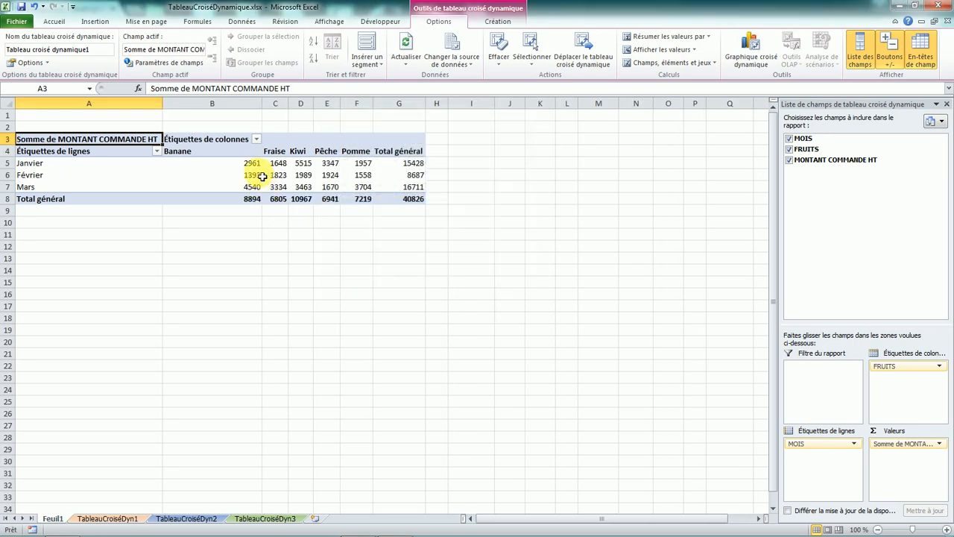
# Step: Examine the accounting entries on the TableauCroiséDyn2 sheet, covering their labels, accounting dates and debit amounts
pyautogui.moveTo(259, 172)
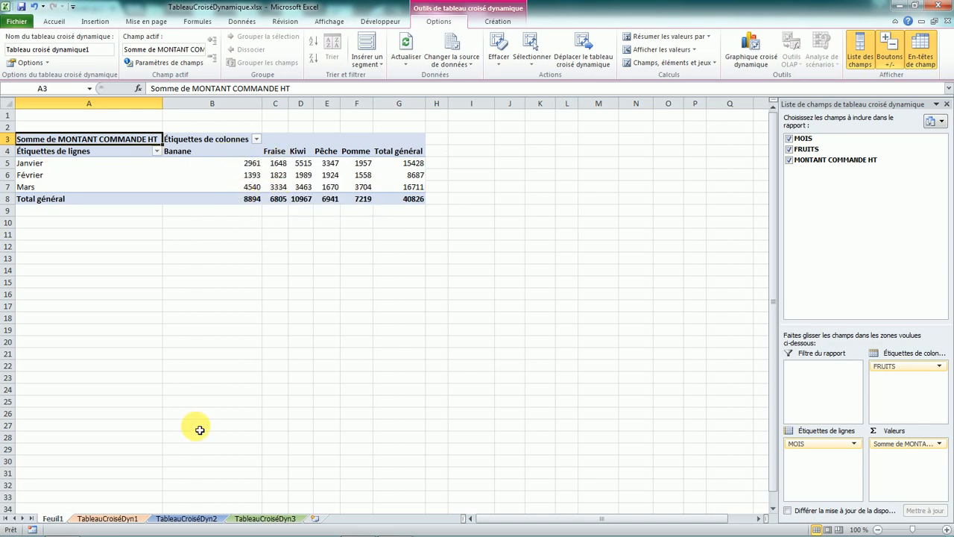
pyautogui.click(175, 518)
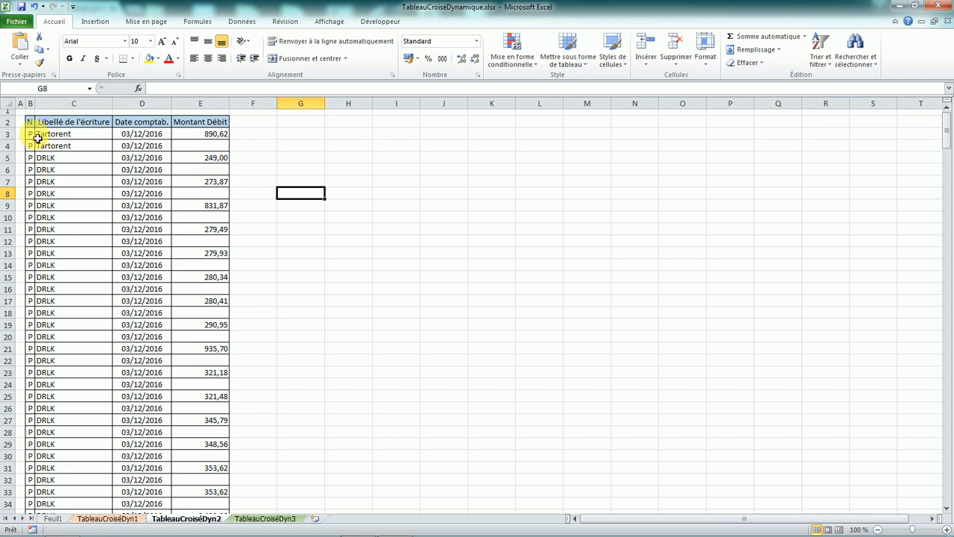
pyautogui.scroll(-18, 37, 138)
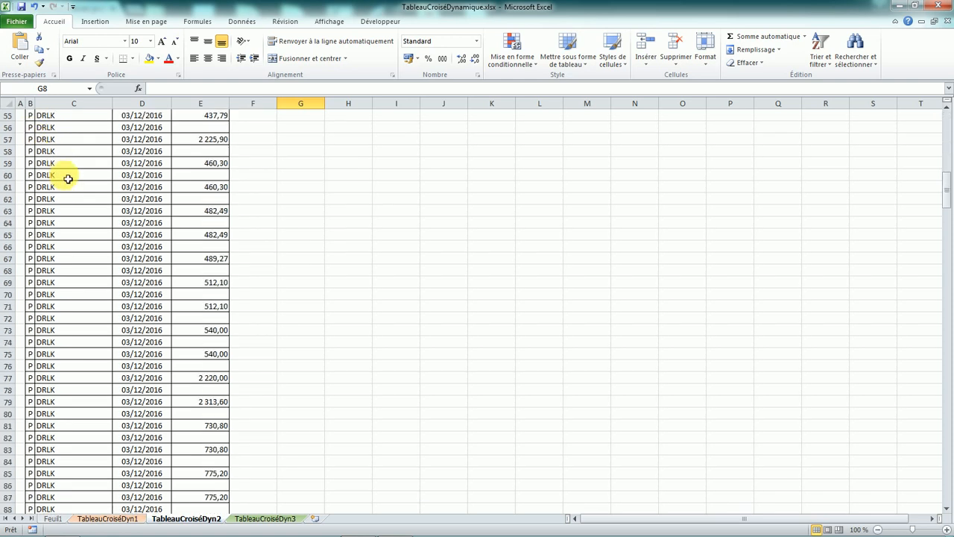
pyautogui.scroll(-20, 68, 178)
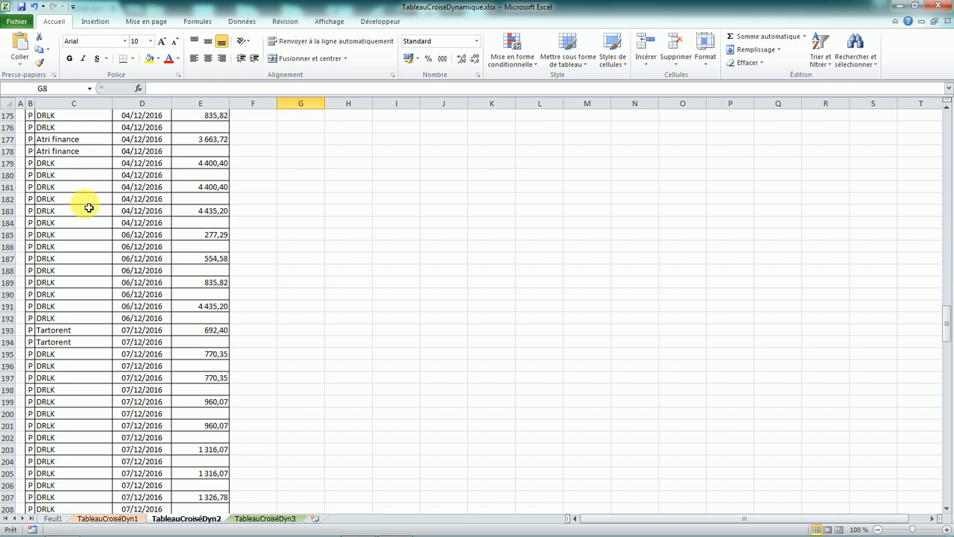
pyautogui.scroll(-12, 88, 207)
pyautogui.moveTo(941, 365); pyautogui.dragTo(932, 123)
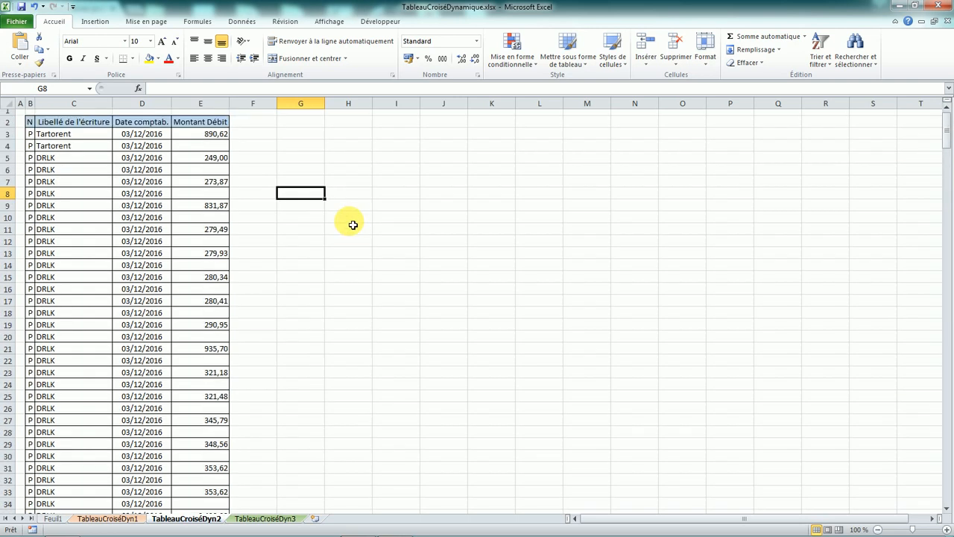
pyautogui.scroll(-11, 132, 185)
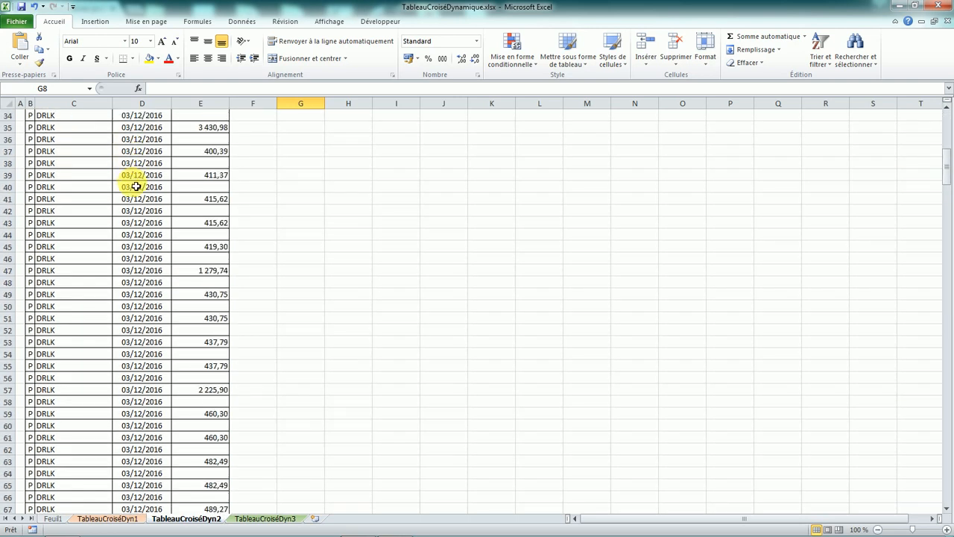
pyautogui.scroll(-20, 136, 186)
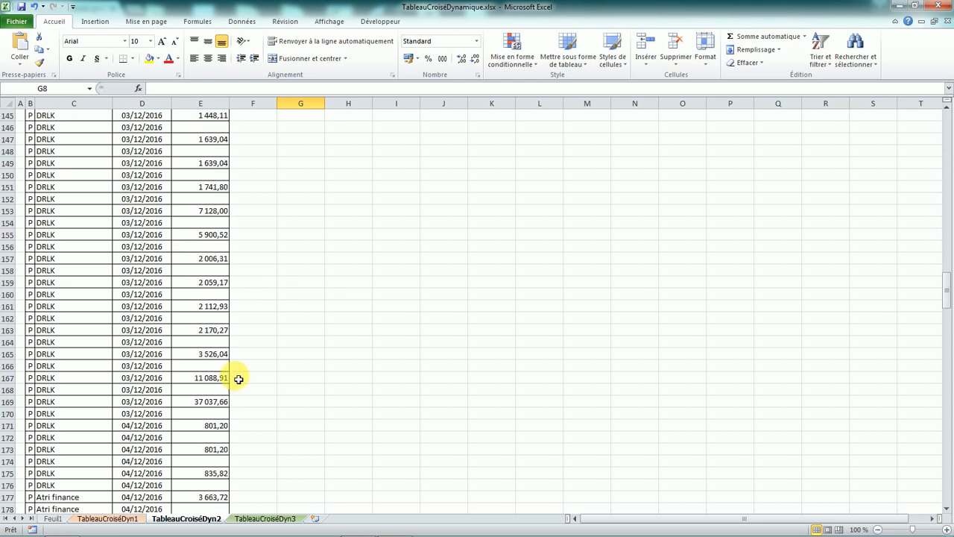
pyautogui.scroll(6, 633, 291)
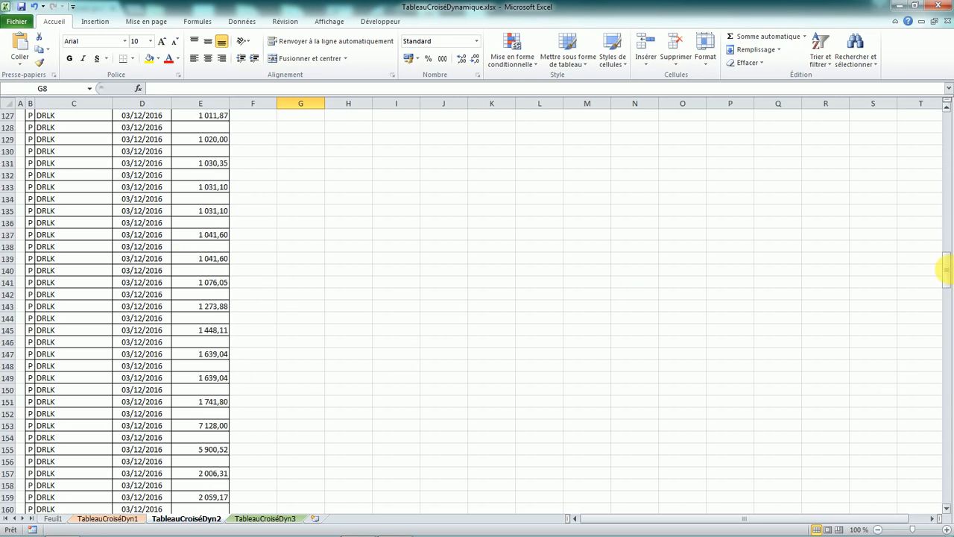
pyautogui.moveTo(944, 270); pyautogui.dragTo(945, 126)
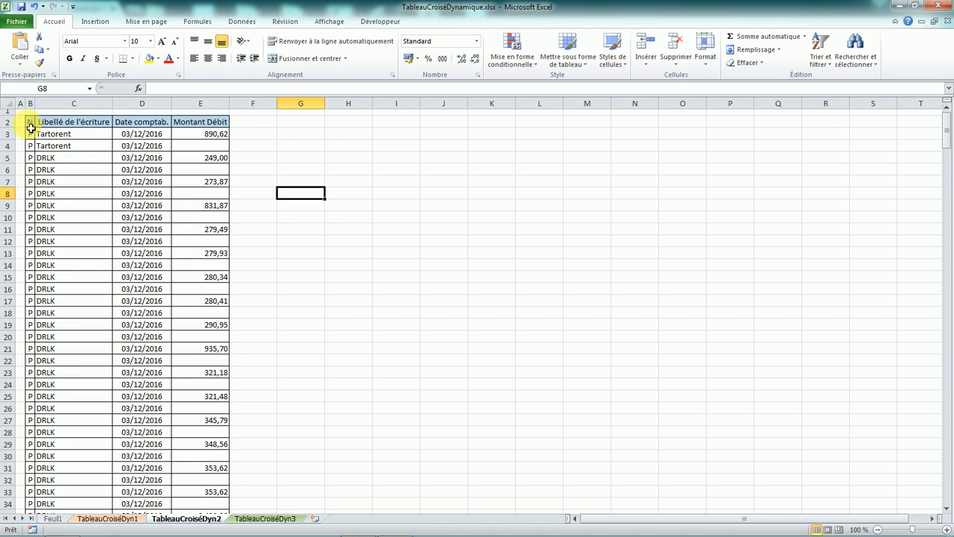
pyautogui.scroll(-3, 50, 149)
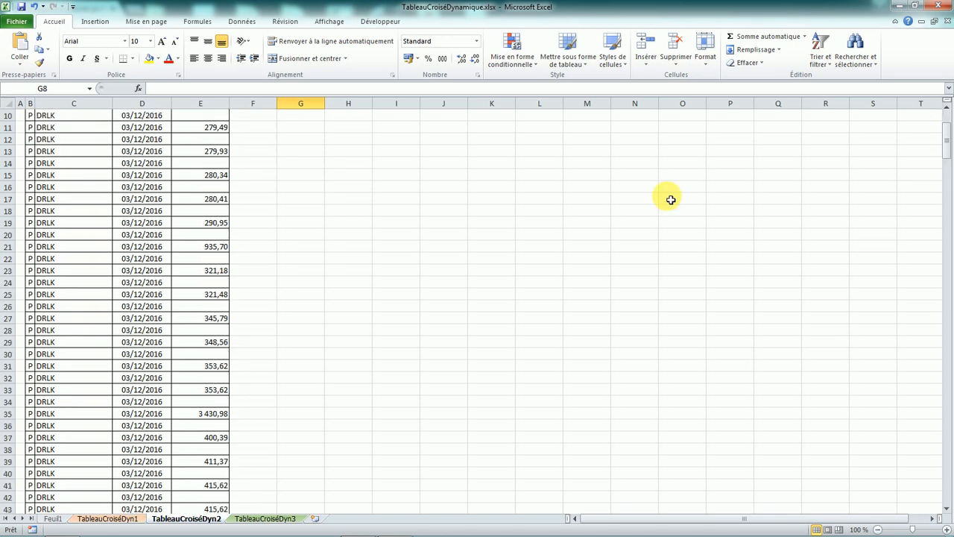
pyautogui.scroll(3, 190, 288)
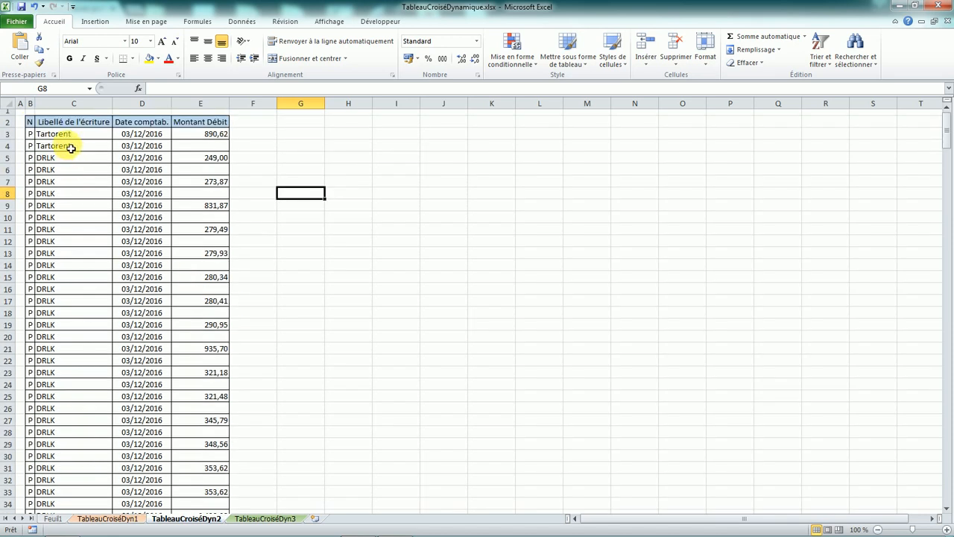
# Step: Create a pivot table on a new worksheet from the range C2:E353 of the TableauCroiséDyn2 sheet
pyautogui.moveTo(53, 122); pyautogui.dragTo(223, 507)
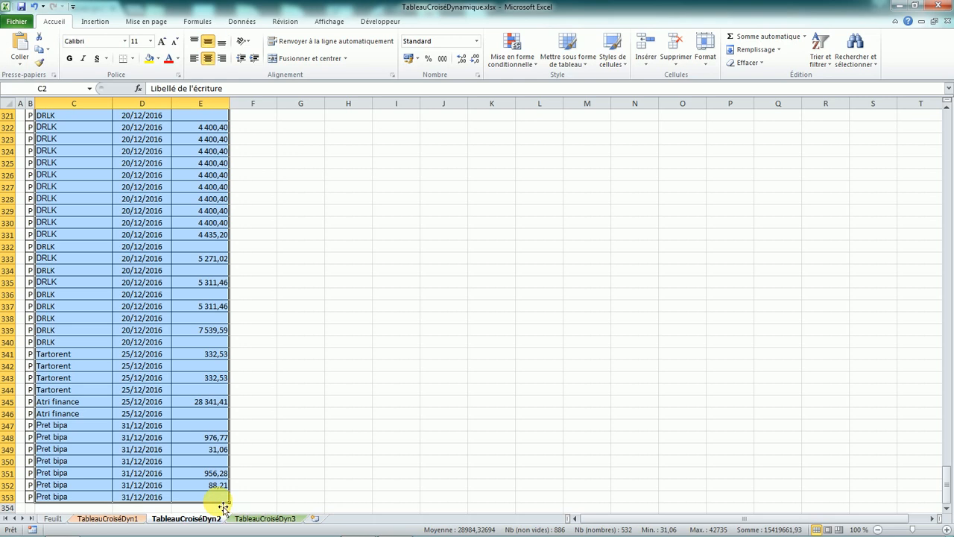
pyautogui.click(95, 21)
pyautogui.click(31, 60)
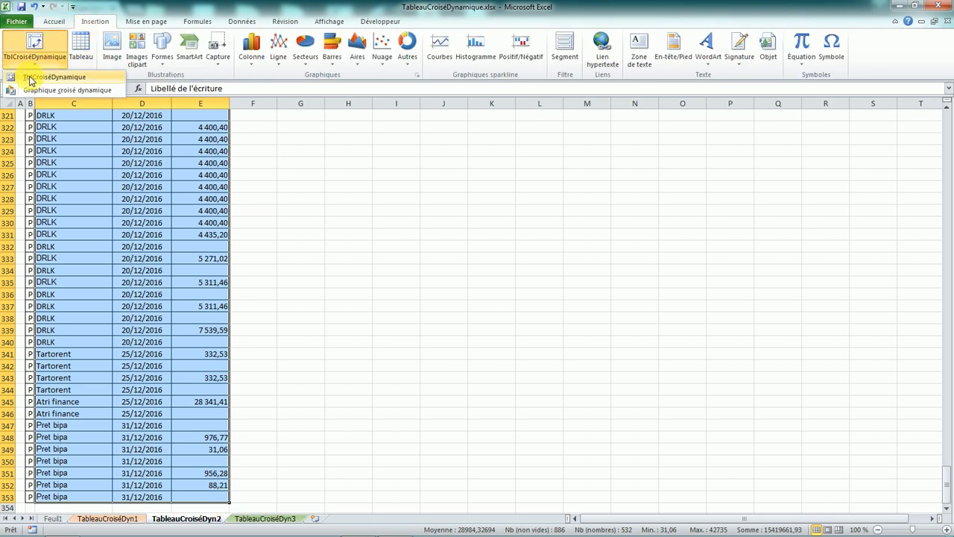
pyautogui.click(30, 78)
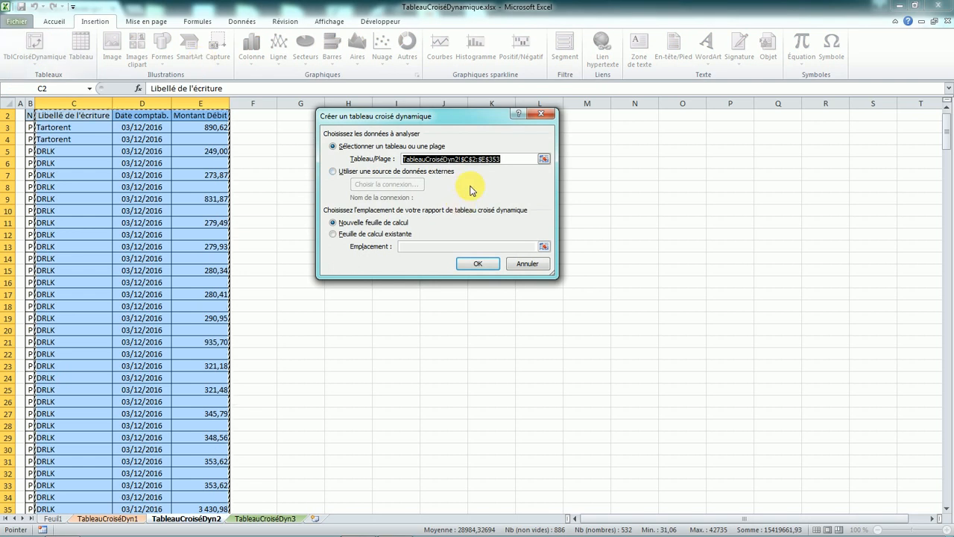
pyautogui.moveTo(438, 124); pyautogui.dragTo(446, 118)
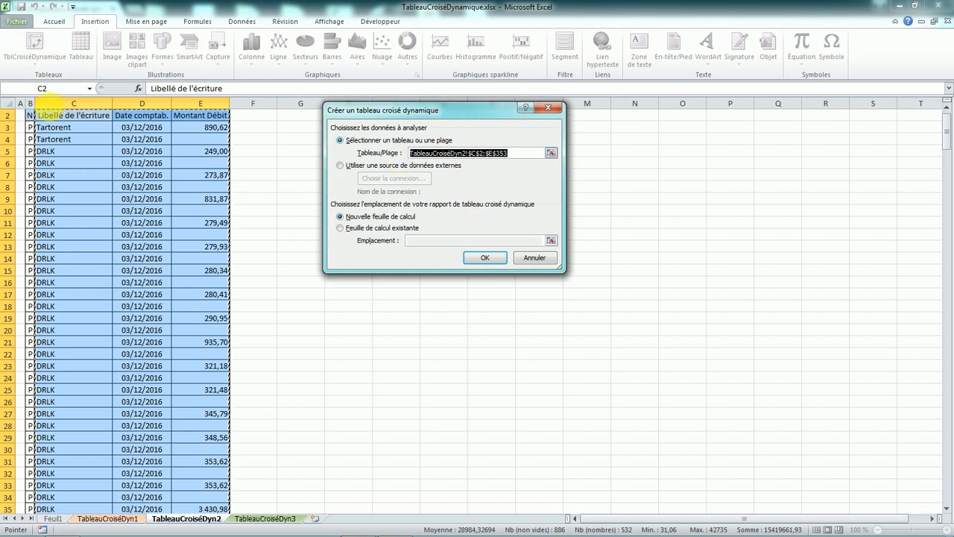
pyautogui.scroll(-13, 196, 387)
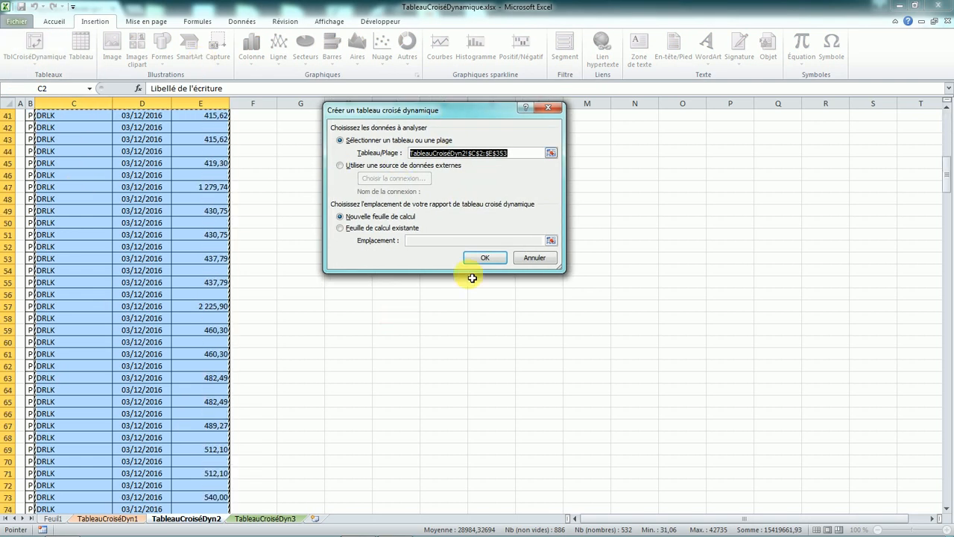
pyautogui.scroll(-17, 412, 286)
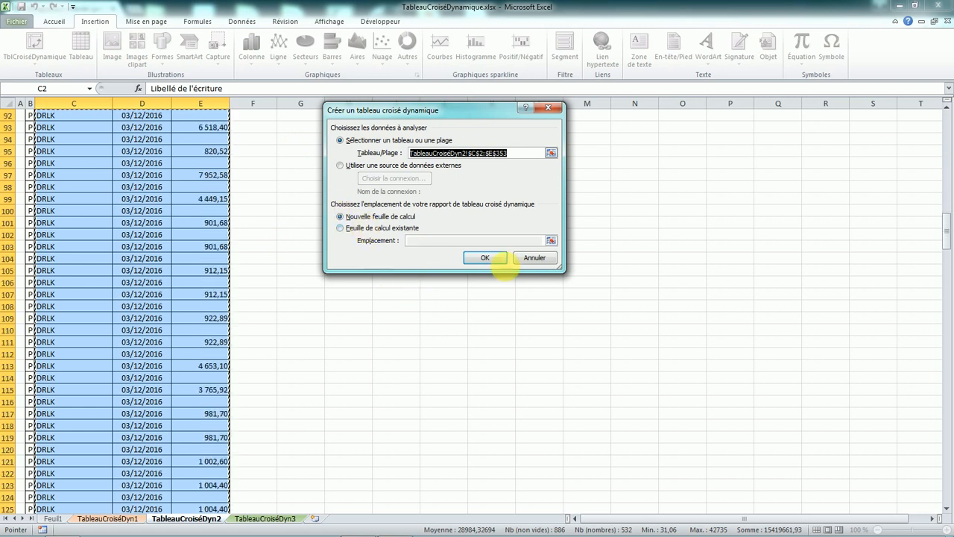
pyautogui.click(485, 258)
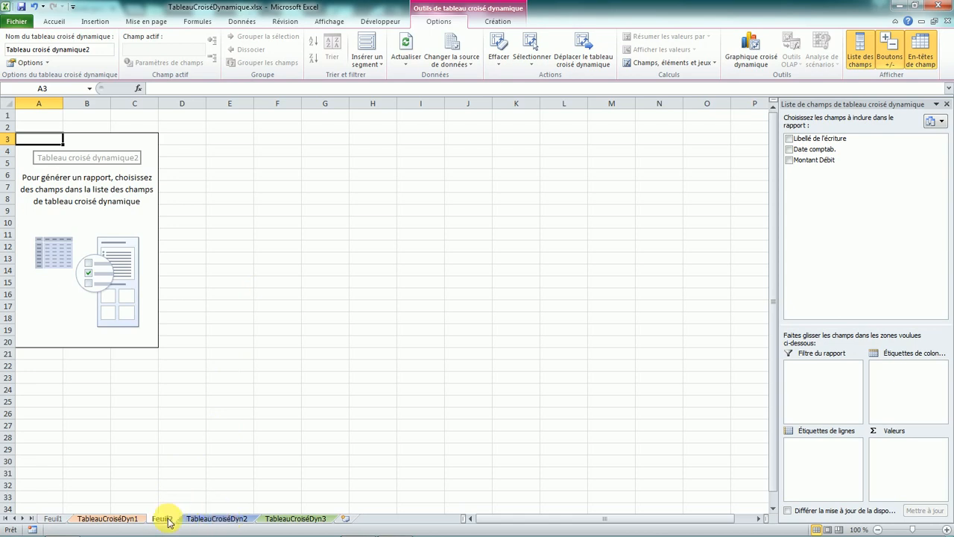
# Step: Build the new pivot table with Libellé de l'écriture and Date comptab. as row labels and Montant Débit as values
pyautogui.click(208, 518)
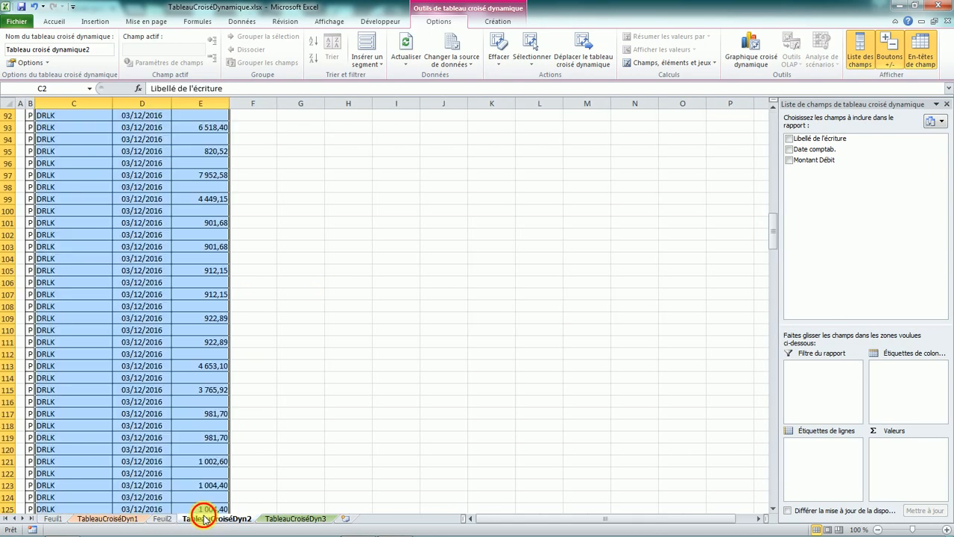
pyautogui.click(159, 519)
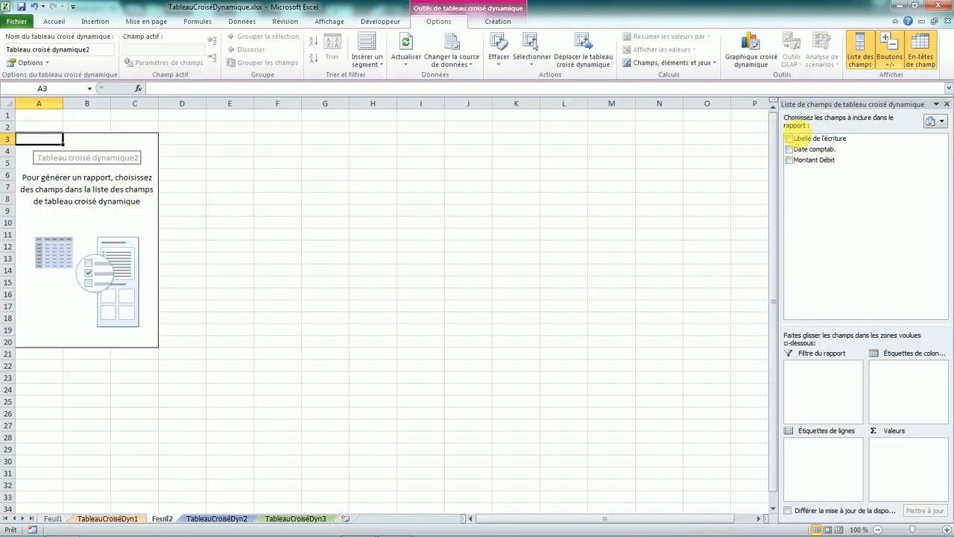
pyautogui.click(788, 138)
pyautogui.click(788, 149)
pyautogui.click(789, 160)
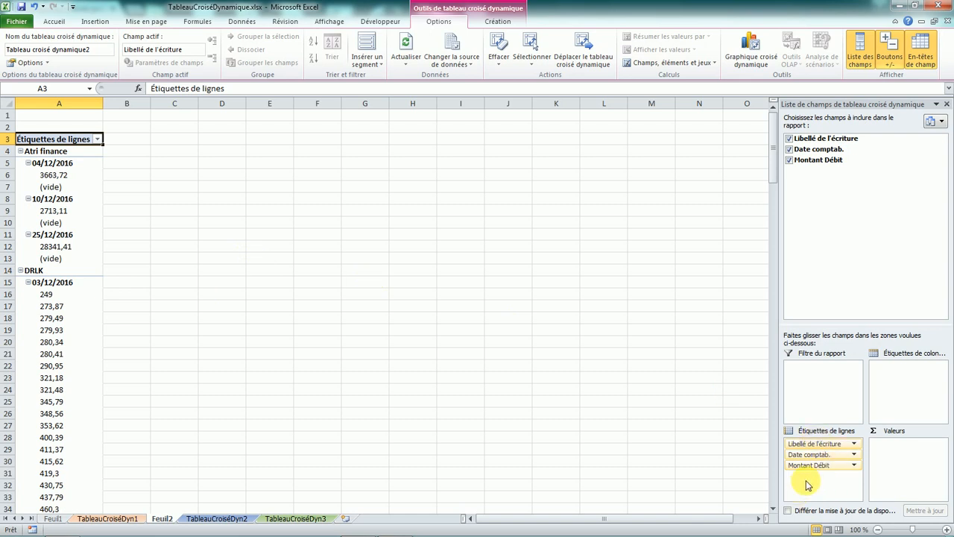
pyautogui.moveTo(835, 473); pyautogui.dragTo(918, 448)
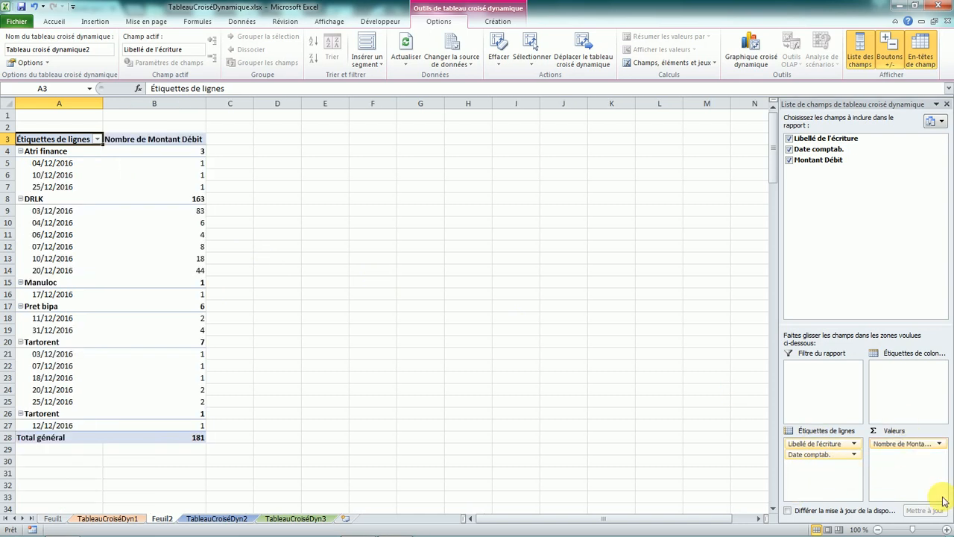
# Step: Summarize the Montant Débit value field by Somme and move Date comptab. to the column labels
pyautogui.click(938, 443)
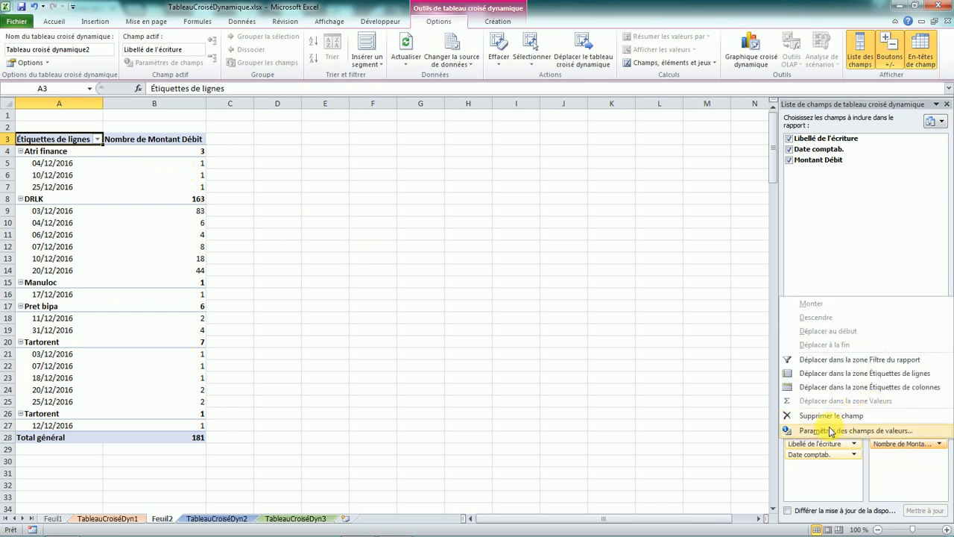
pyautogui.click(830, 430)
pyautogui.click(369, 198)
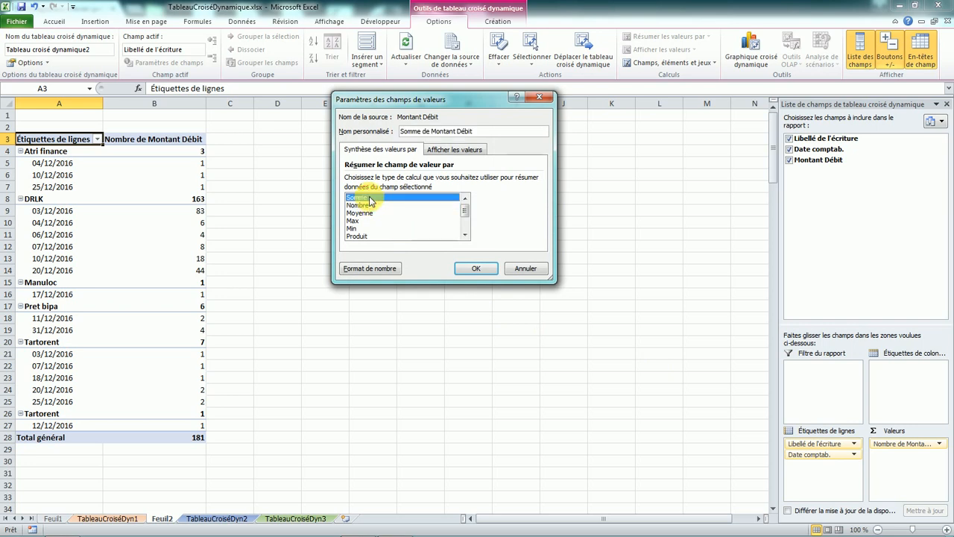
pyautogui.click(472, 267)
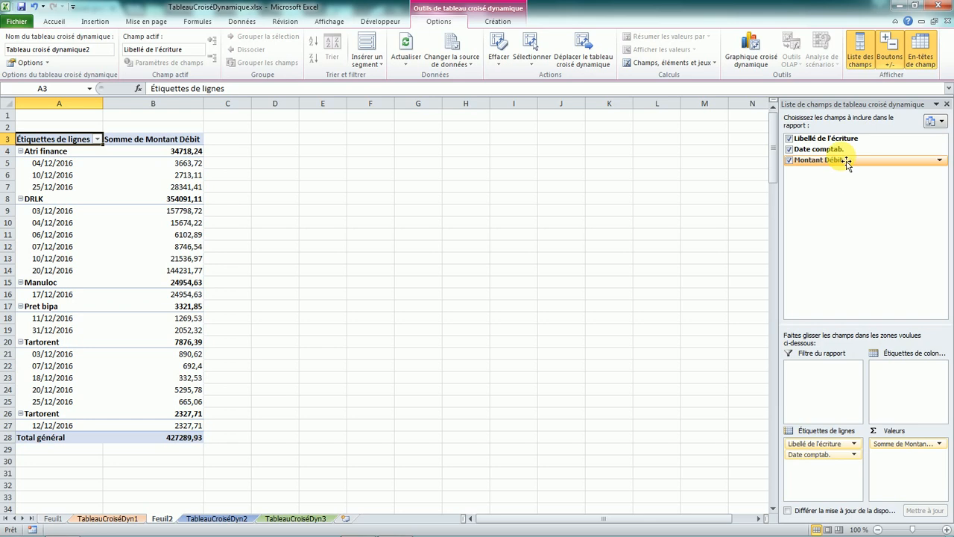
pyautogui.moveTo(846, 149); pyautogui.dragTo(931, 366)
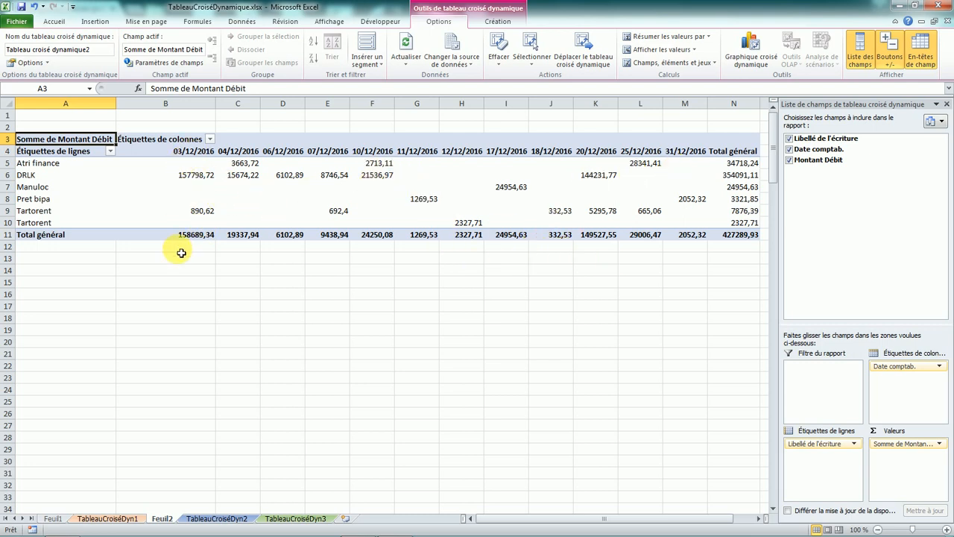
# Step: Format the pivot table's Total général row, B11:N11, as Nombre with two decimals and a thousands separator
pyautogui.moveTo(187, 238); pyautogui.dragTo(684, 223)
pyautogui.click(261, 273)
pyautogui.moveTo(207, 238); pyautogui.dragTo(734, 240)
pyautogui.rightClick(734, 240)
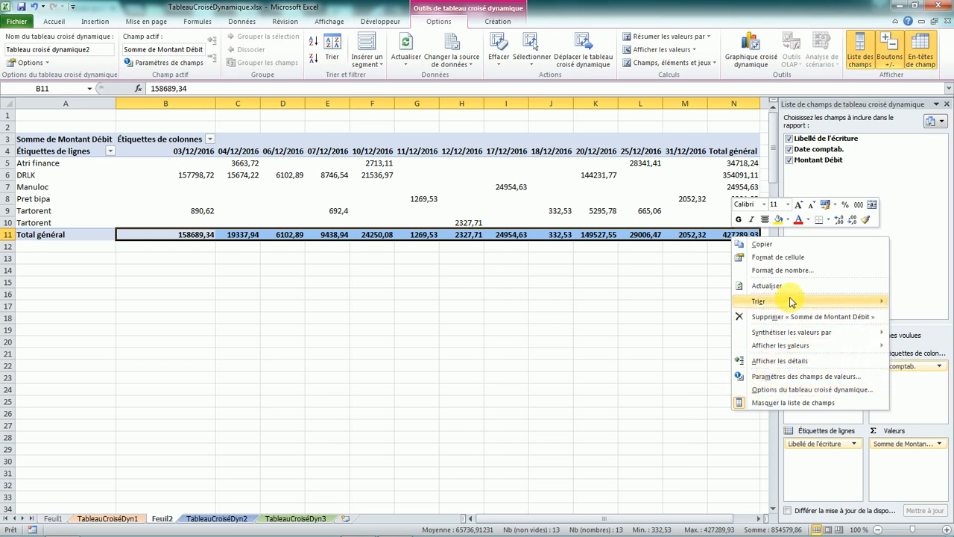
pyautogui.click(776, 257)
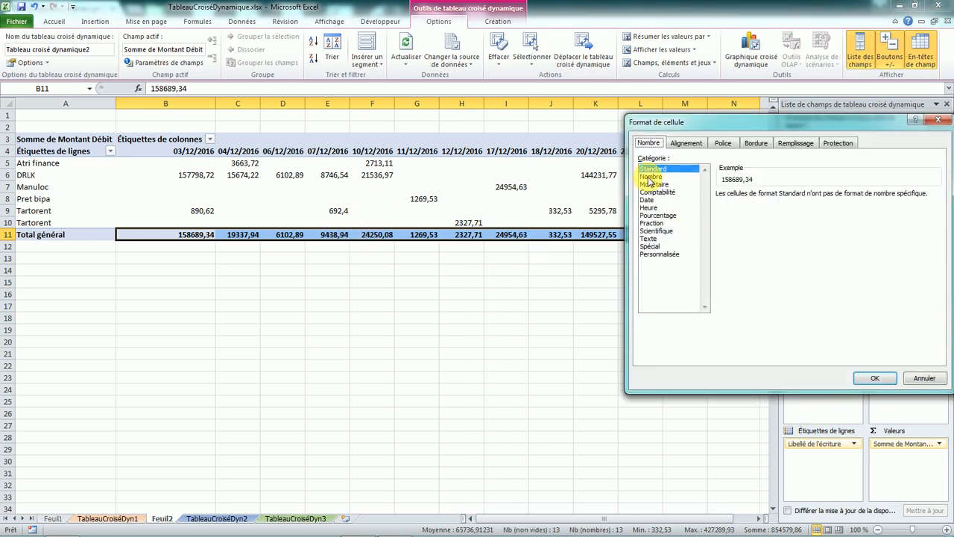
pyautogui.click(653, 176)
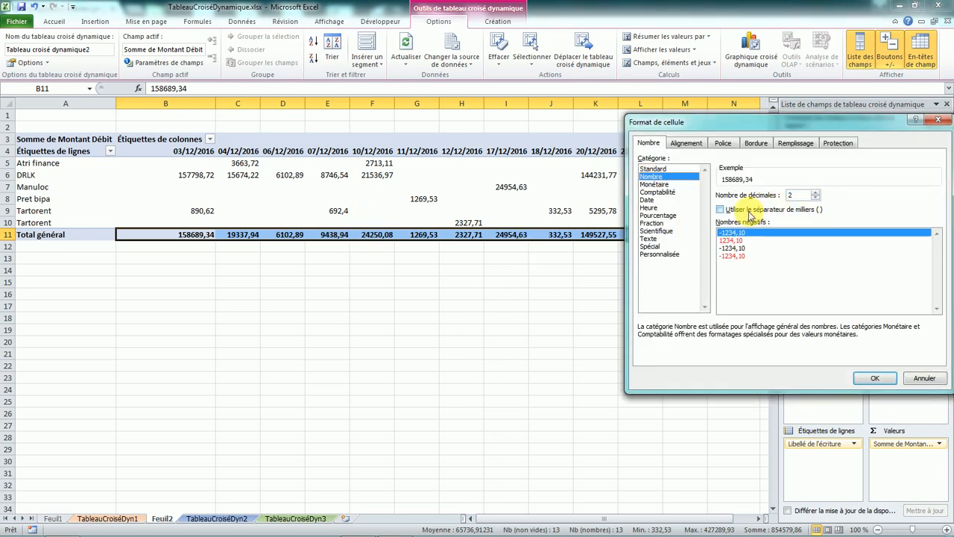
pyautogui.click(720, 209)
pyautogui.click(874, 378)
pyautogui.click(453, 318)
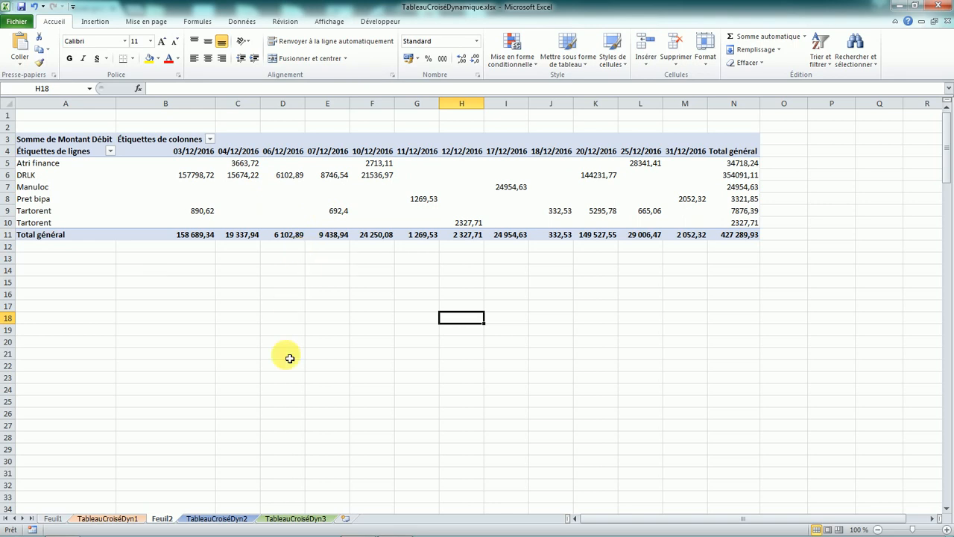
# Step: Compare the source entries on the TableauCroiséDyn2 sheet with the pivot table on Feuil2
pyautogui.click(200, 517)
pyautogui.scroll(5, 212, 361)
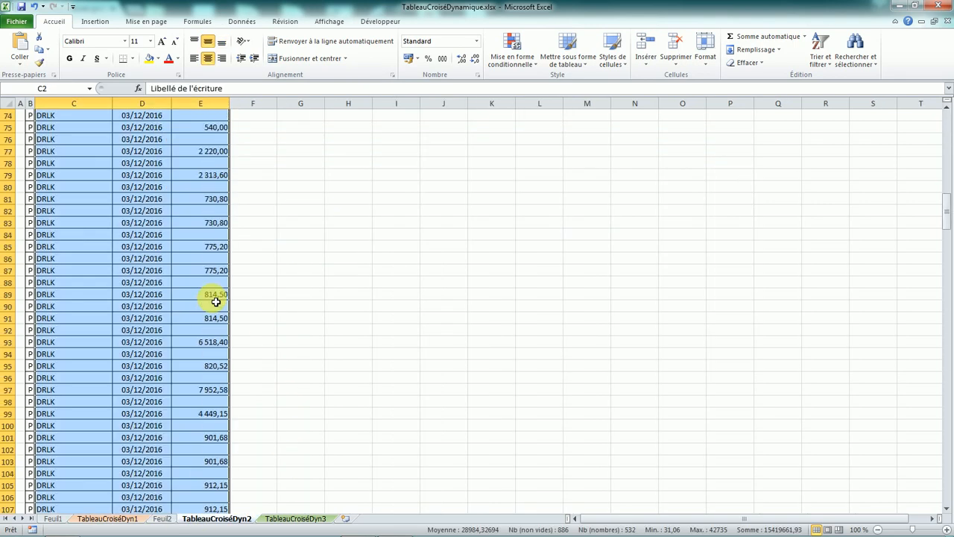
pyautogui.scroll(-20, 217, 298)
pyautogui.click(162, 517)
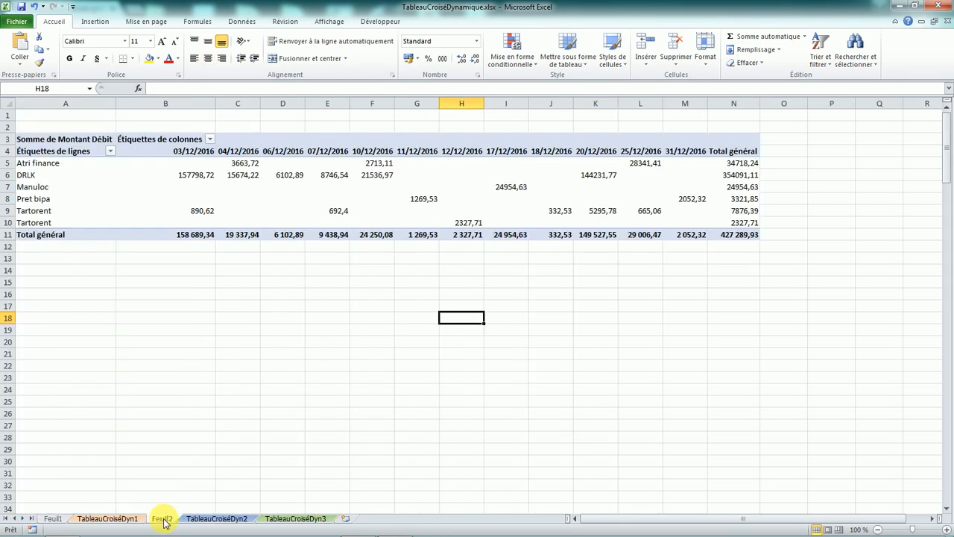
pyautogui.click(320, 318)
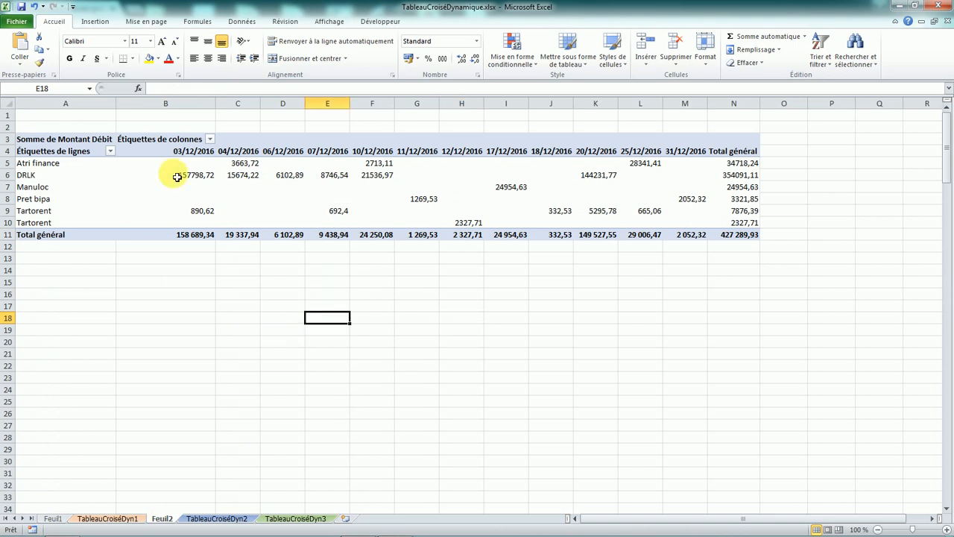
# Step: Insert a pivot table on a new worksheet from the invoice data in A1:N15 of the TableauCroiséDyn3 sheet
pyautogui.click(298, 518)
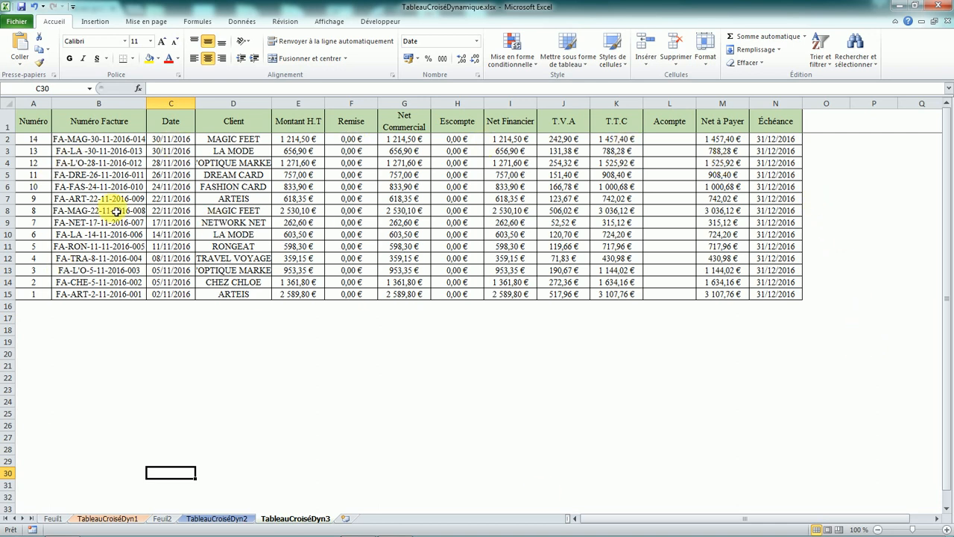
pyautogui.moveTo(24, 119); pyautogui.dragTo(780, 296)
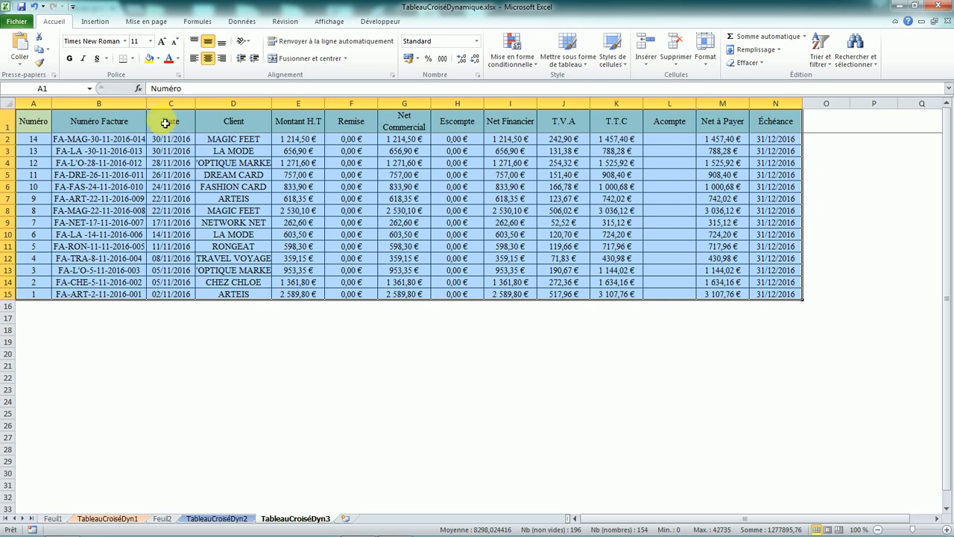
pyautogui.click(95, 21)
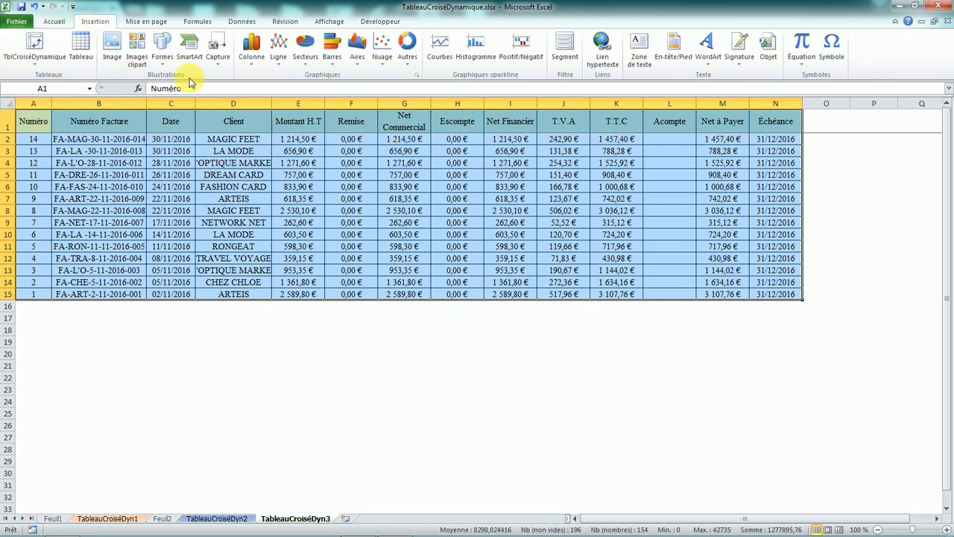
pyautogui.click(112, 236)
pyautogui.moveTo(38, 126); pyautogui.dragTo(782, 296)
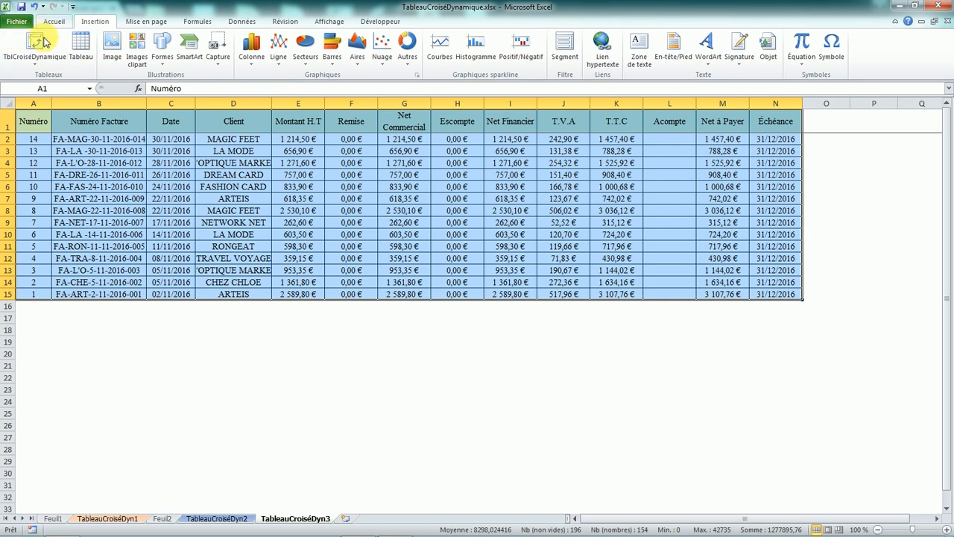
pyautogui.click(35, 60)
pyautogui.click(32, 79)
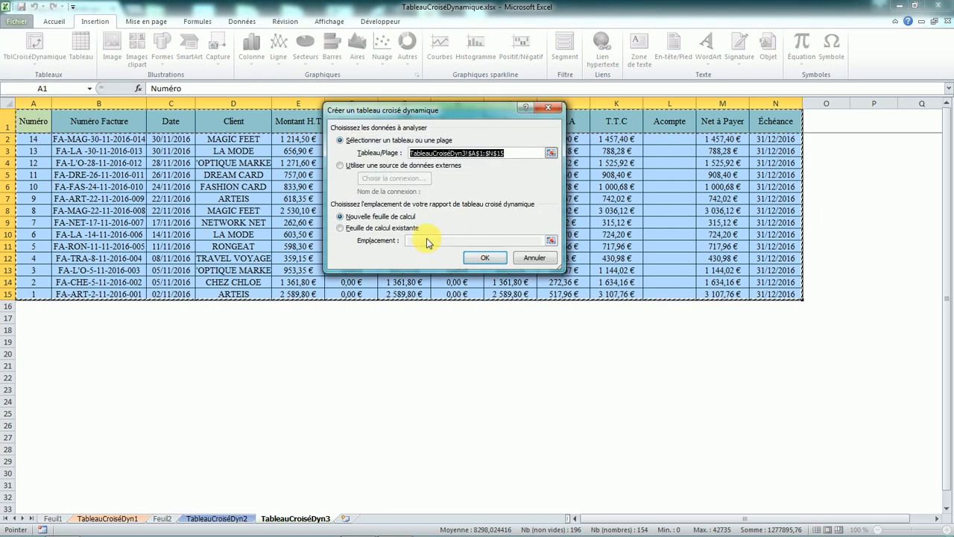
pyautogui.click(489, 258)
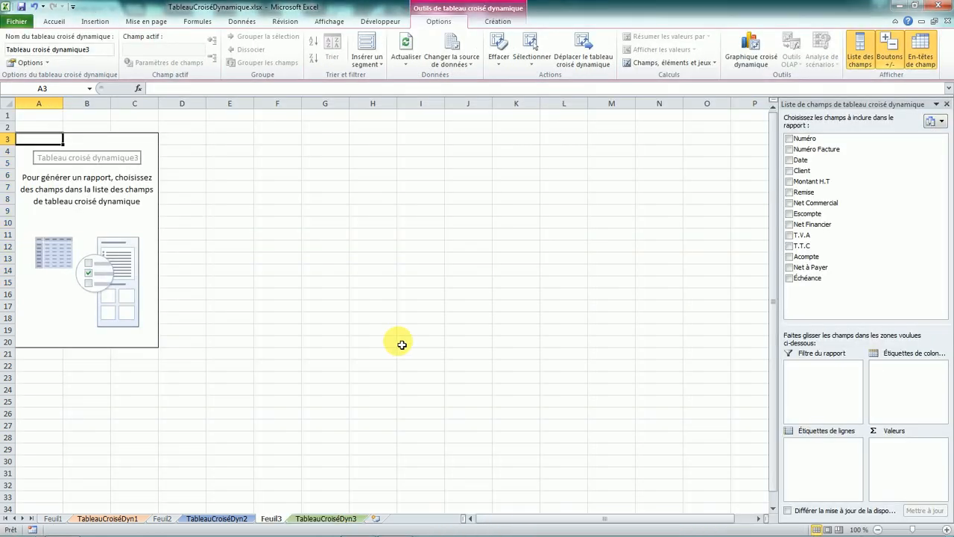
# Step: Build the new pivot table on Feuil3 with Client as row labels and Montant H.T as values
pyautogui.click(294, 518)
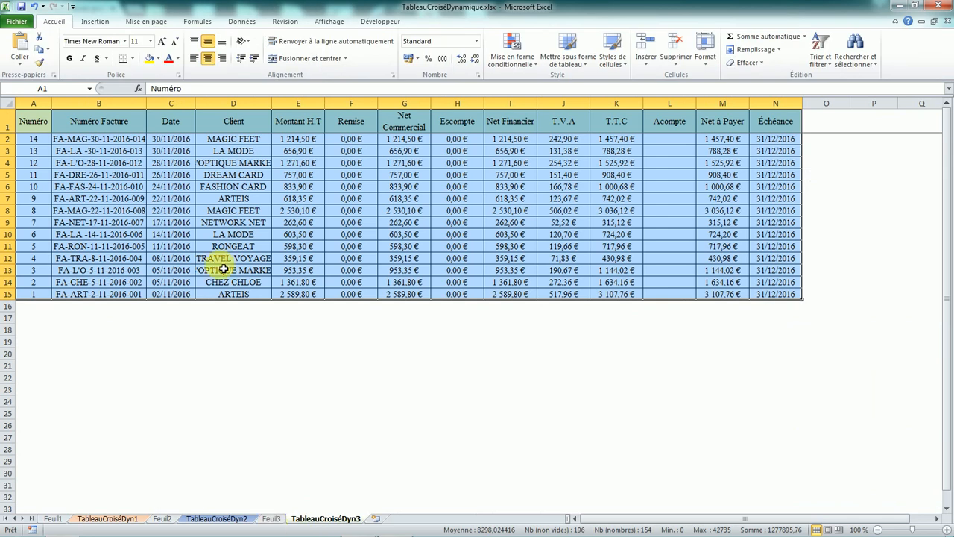
pyautogui.click(277, 518)
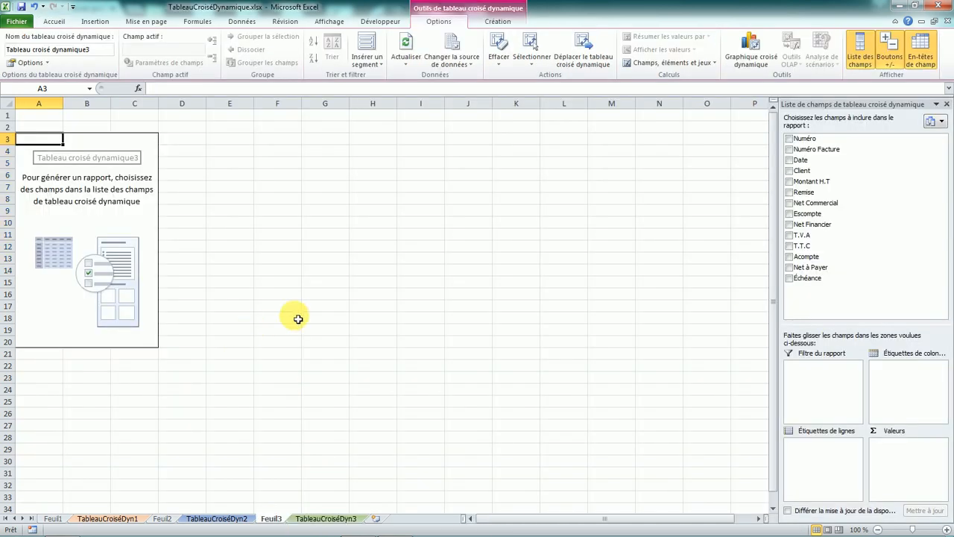
pyautogui.click(789, 170)
pyautogui.click(789, 181)
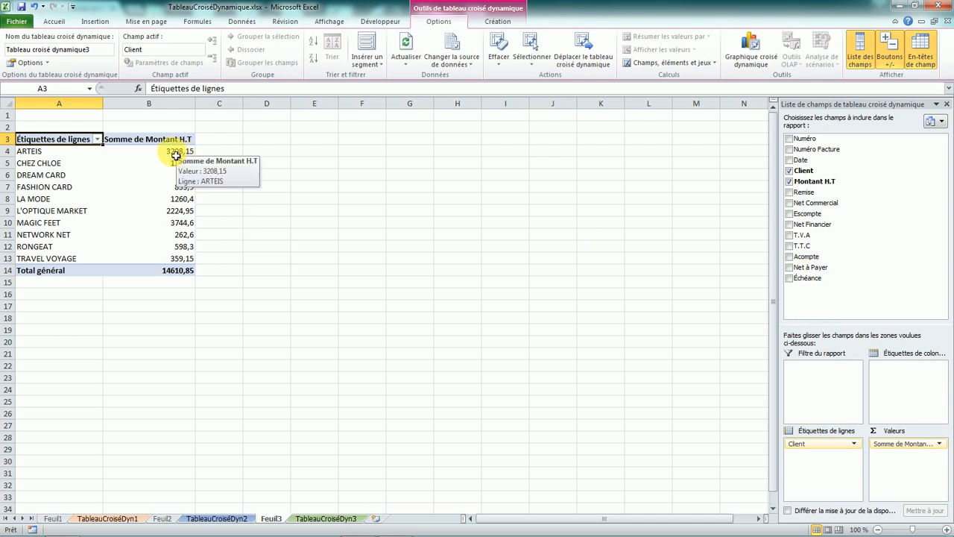
# Step: Summarize the Montant H.T value field by Nombre
pyautogui.click(939, 444)
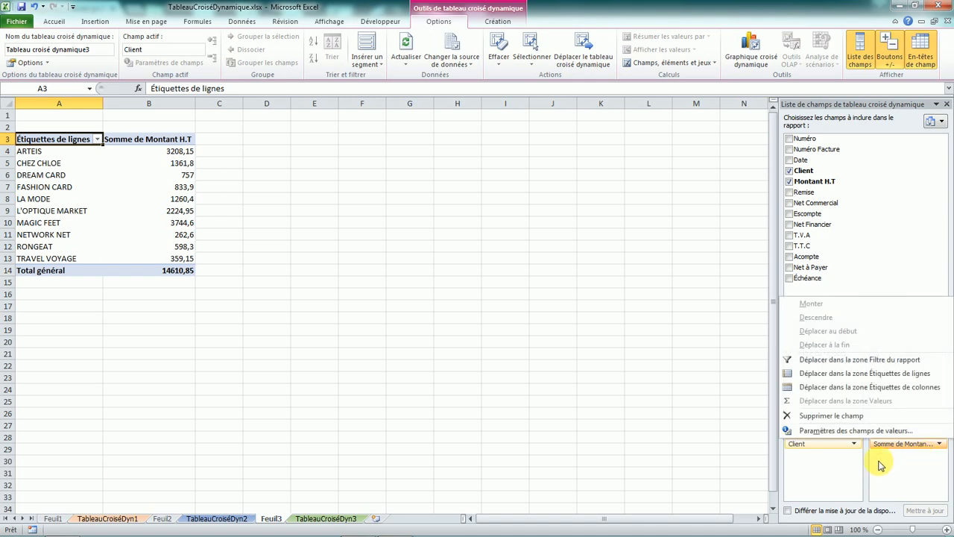
pyautogui.click(822, 430)
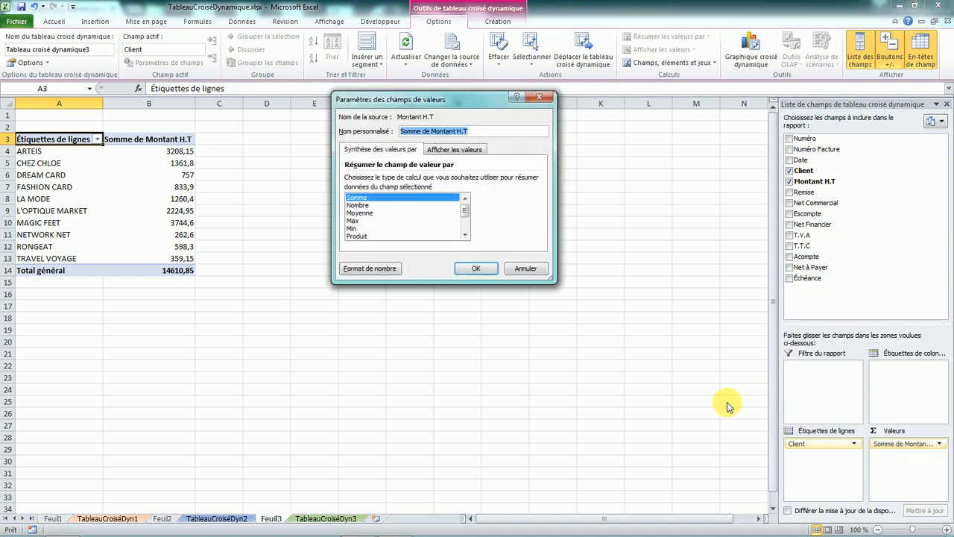
pyautogui.click(357, 205)
pyautogui.click(474, 268)
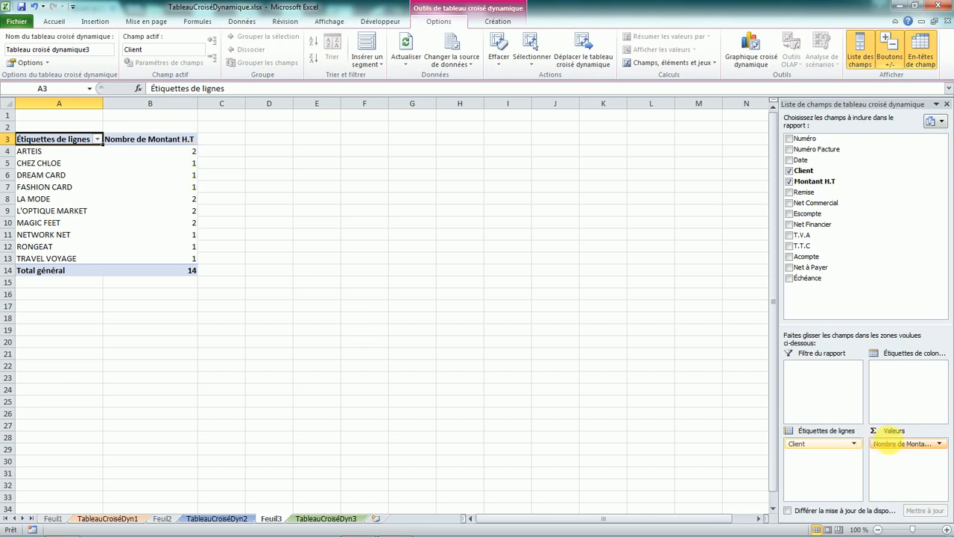
# Step: Switch the Montant H.T value field back to summarizing by Somme
pyautogui.click(939, 444)
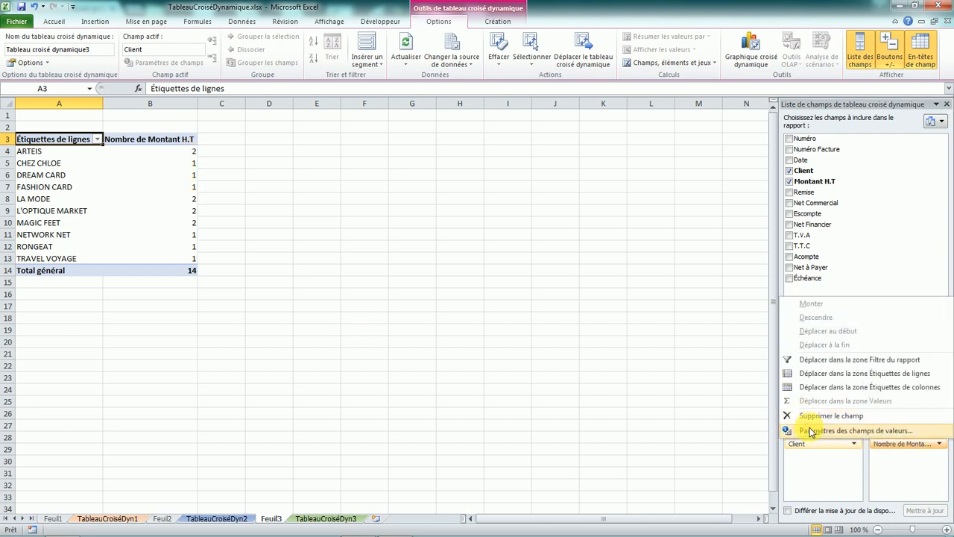
pyautogui.click(812, 430)
pyautogui.click(358, 196)
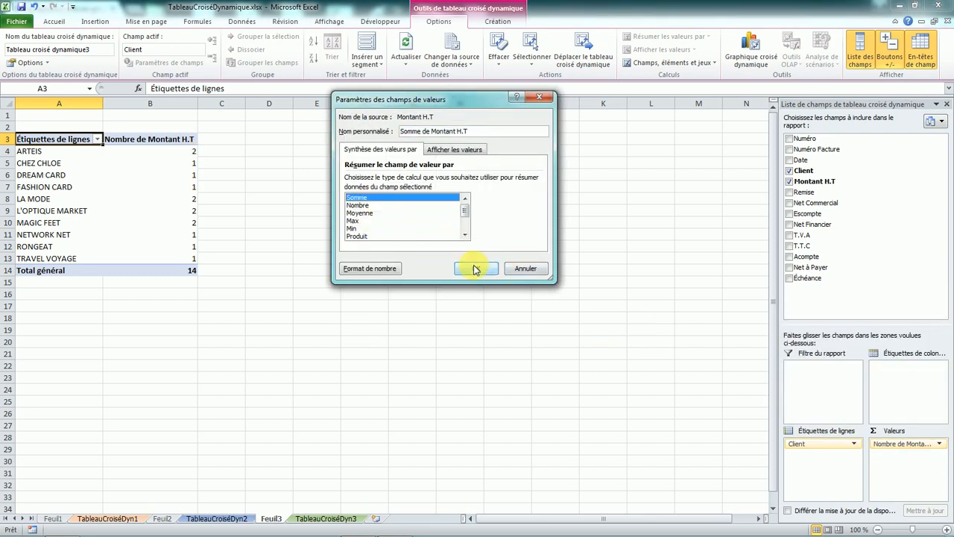
pyautogui.click(476, 268)
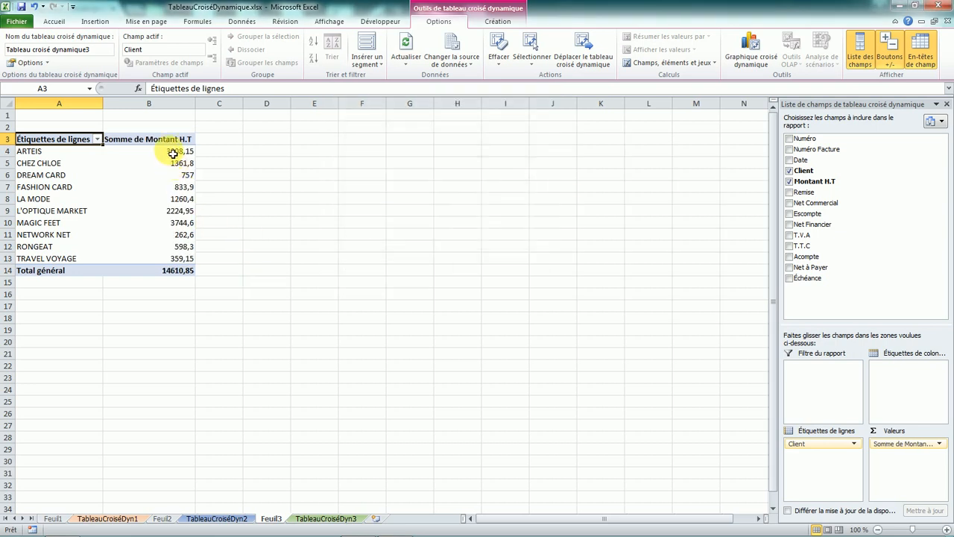
# Step: Format the pivot table's Montant H.T values, B4:B14, as Nombre with two decimals and a thousands separator
pyautogui.moveTo(172, 153); pyautogui.dragTo(172, 271)
pyautogui.rightClick(173, 270)
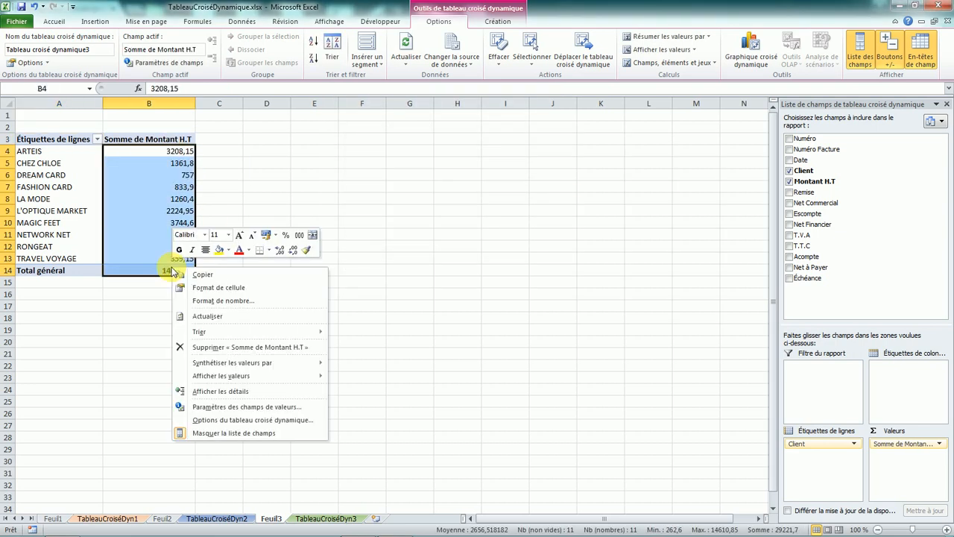
pyautogui.click(195, 288)
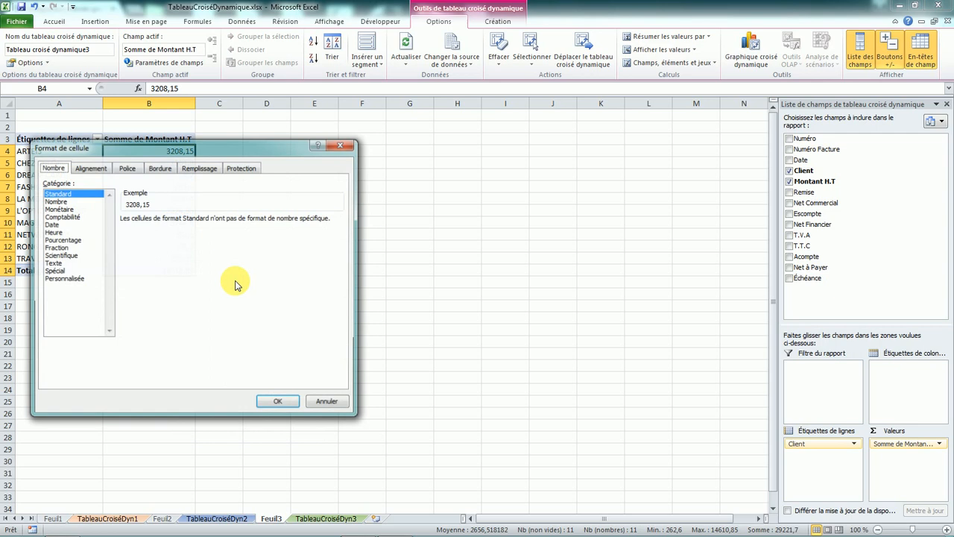
pyautogui.click(75, 201)
pyautogui.click(178, 235)
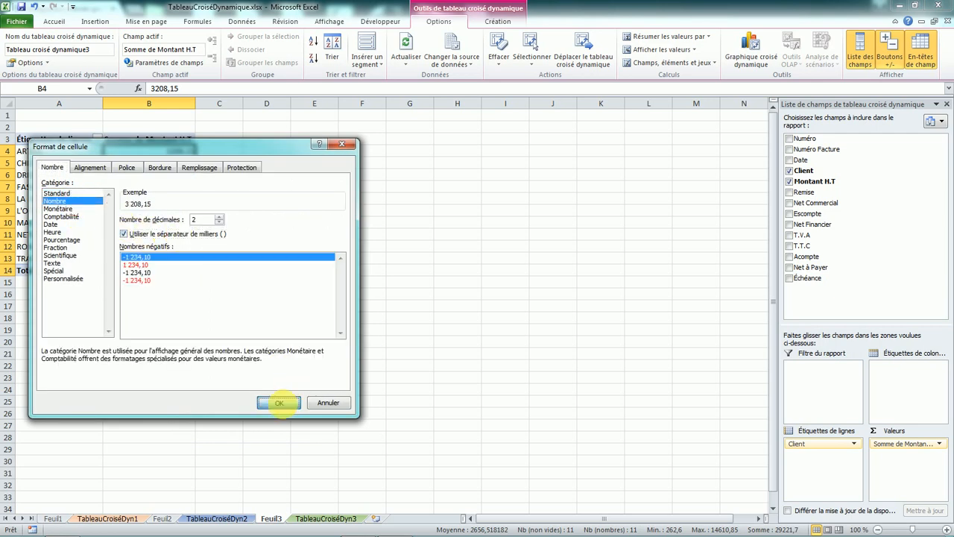
pyautogui.click(279, 401)
pyautogui.click(219, 294)
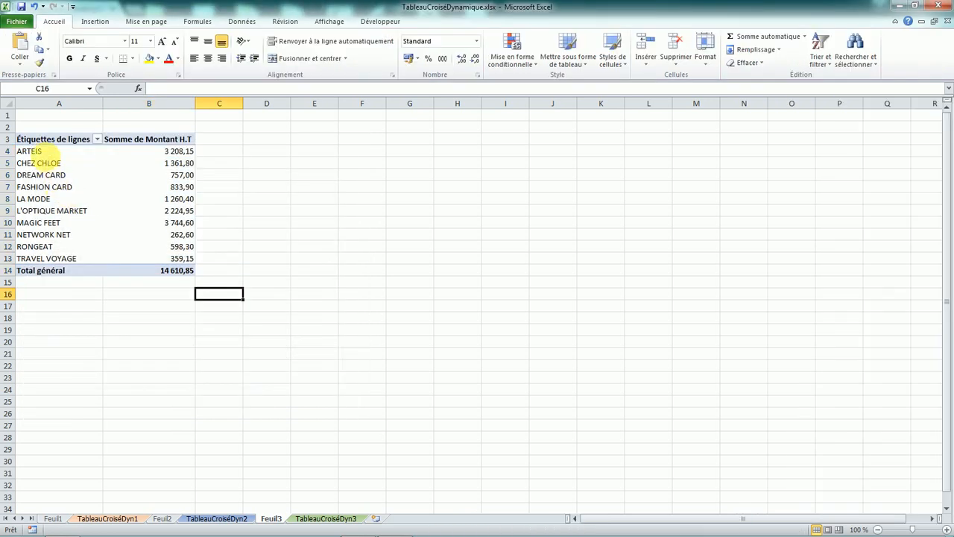
# Step: Show and hide the pivot field list by selecting cells inside and outside the pivot table
pyautogui.click(149, 161)
pyautogui.click(542, 269)
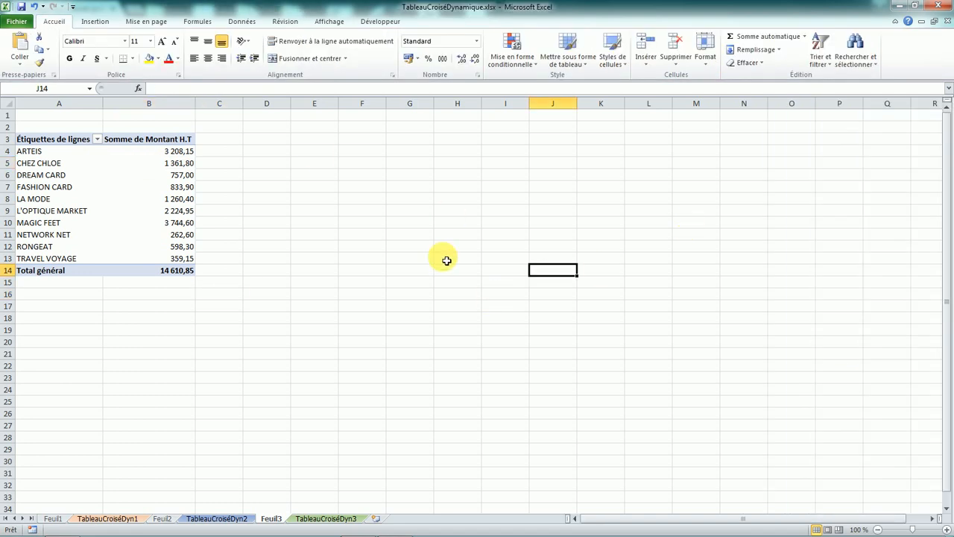
pyautogui.click(117, 164)
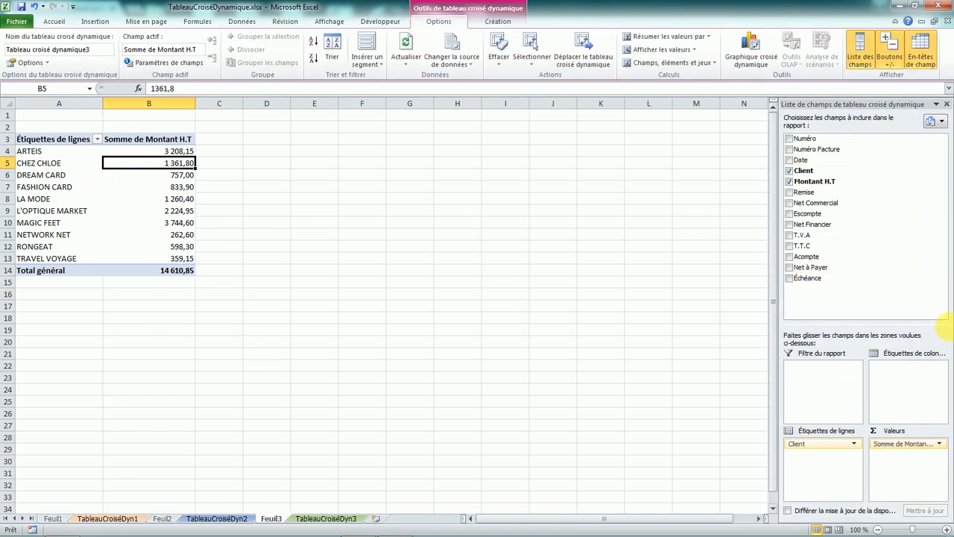
pyautogui.click(367, 233)
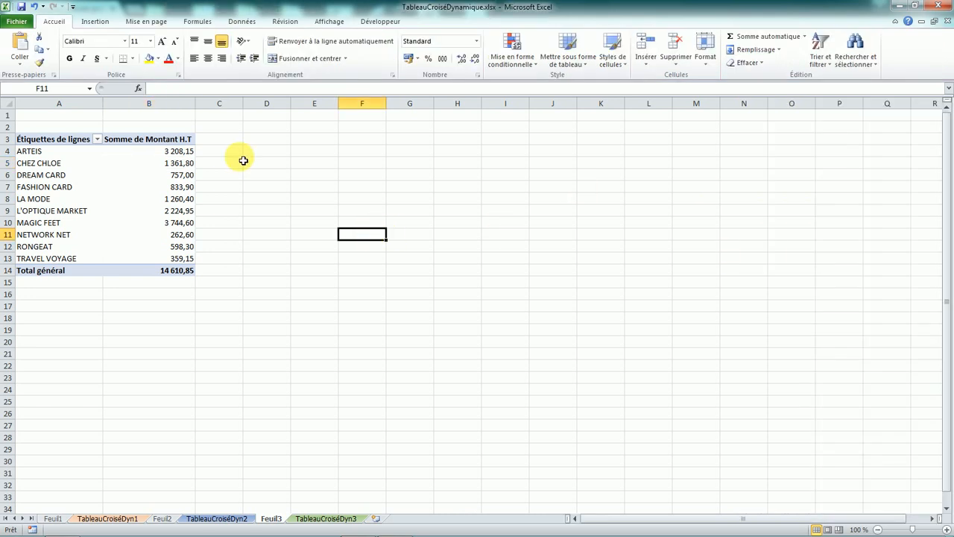
pyautogui.click(135, 168)
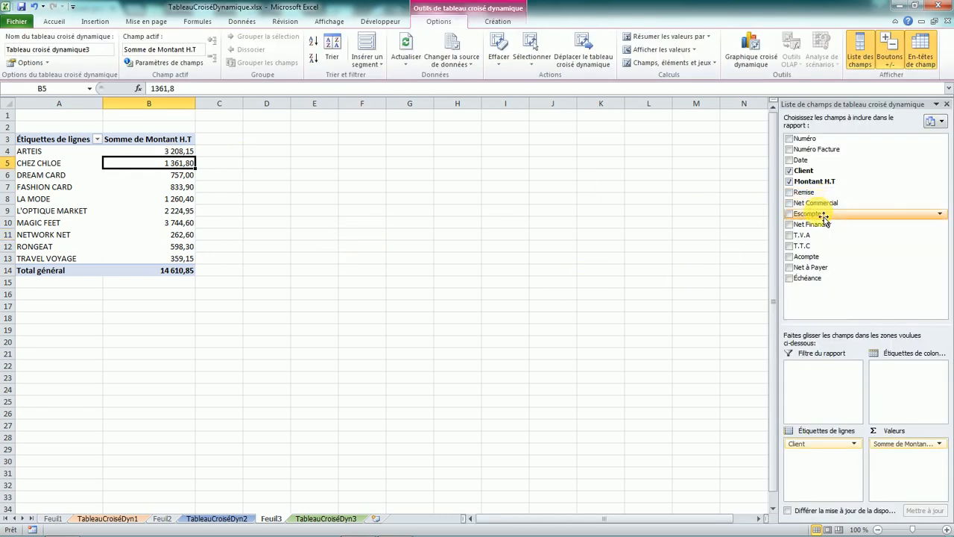
# Step: Move Client to the column labels and back to the row labels
pyautogui.moveTo(831, 448); pyautogui.dragTo(928, 381)
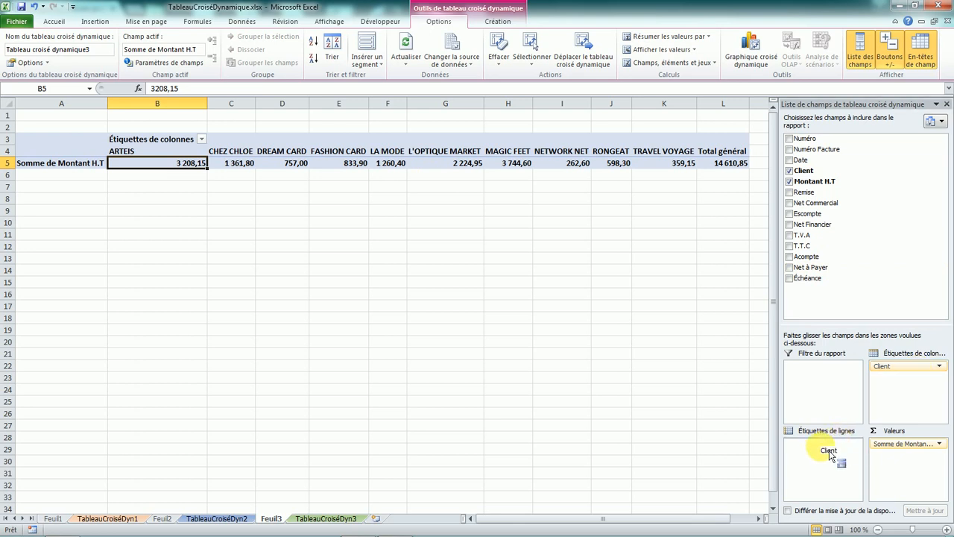
pyautogui.moveTo(830, 452); pyautogui.dragTo(827, 451)
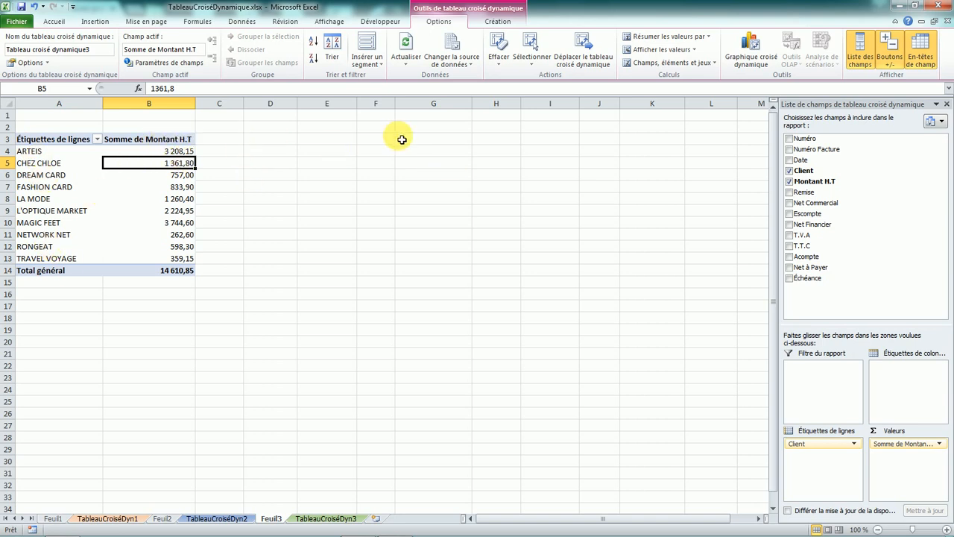
# Step: Add the Date field to the pivot table and place it in the column labels
pyautogui.click(805, 160)
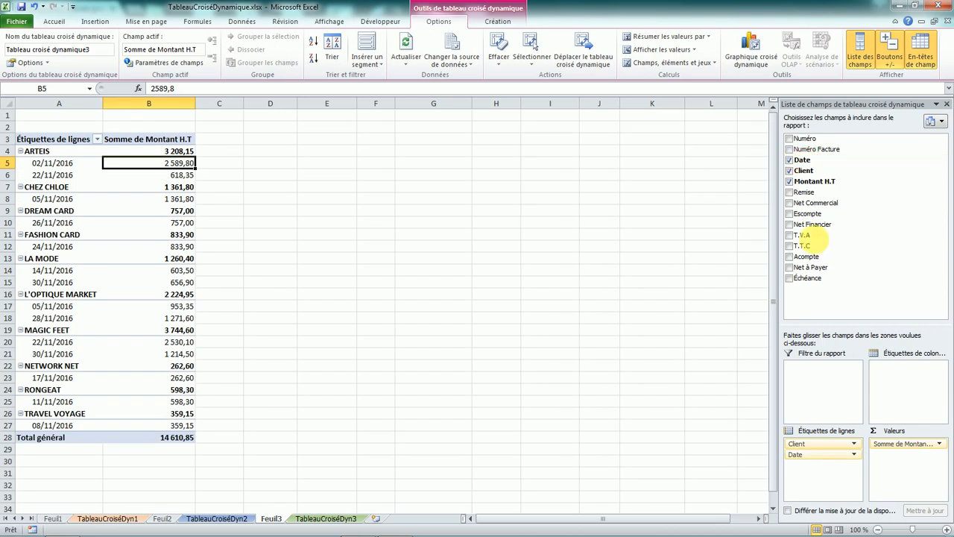
pyautogui.moveTo(893, 377); pyautogui.dragTo(893, 377)
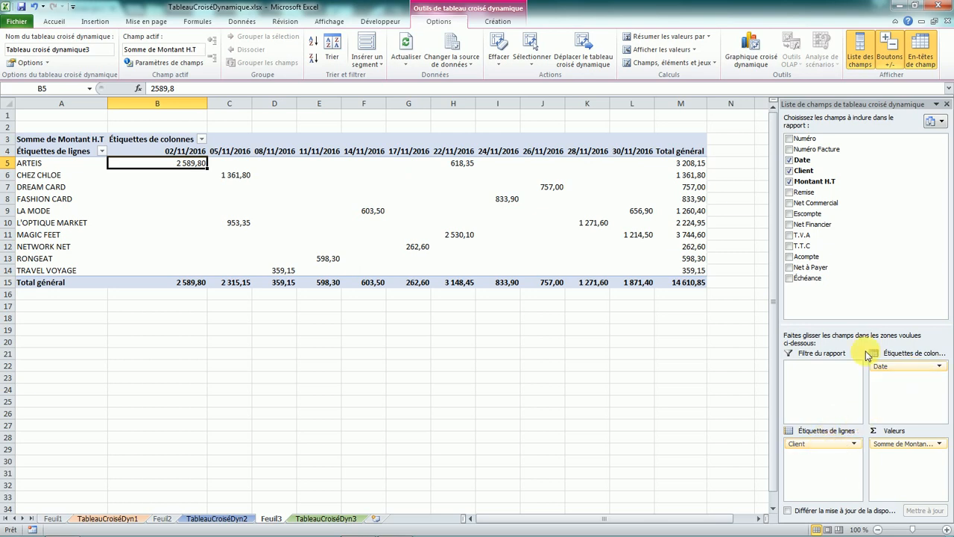
# Step: Add Net Commercial to the pivot values and remove the Valeurs field from the column labels
pyautogui.click(788, 202)
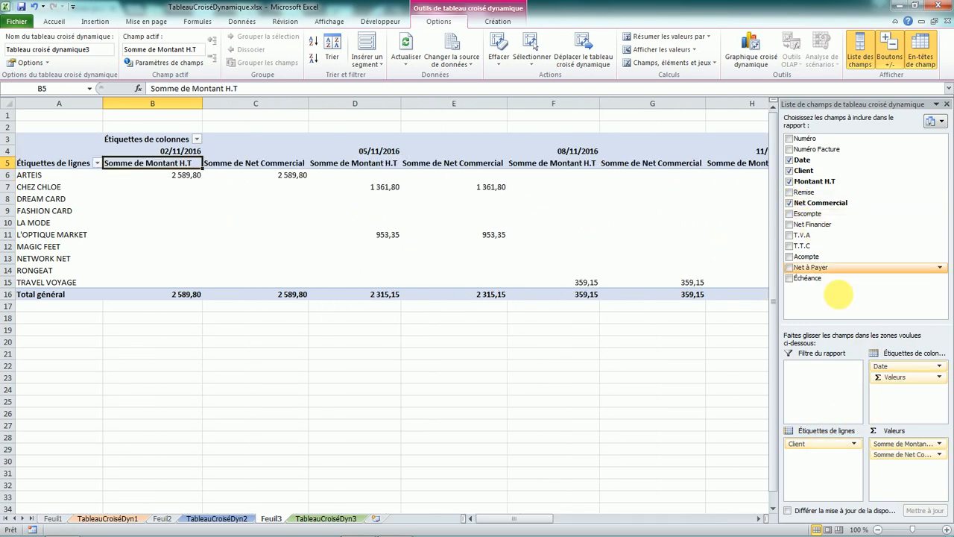
pyautogui.moveTo(906, 384); pyautogui.dragTo(938, 384)
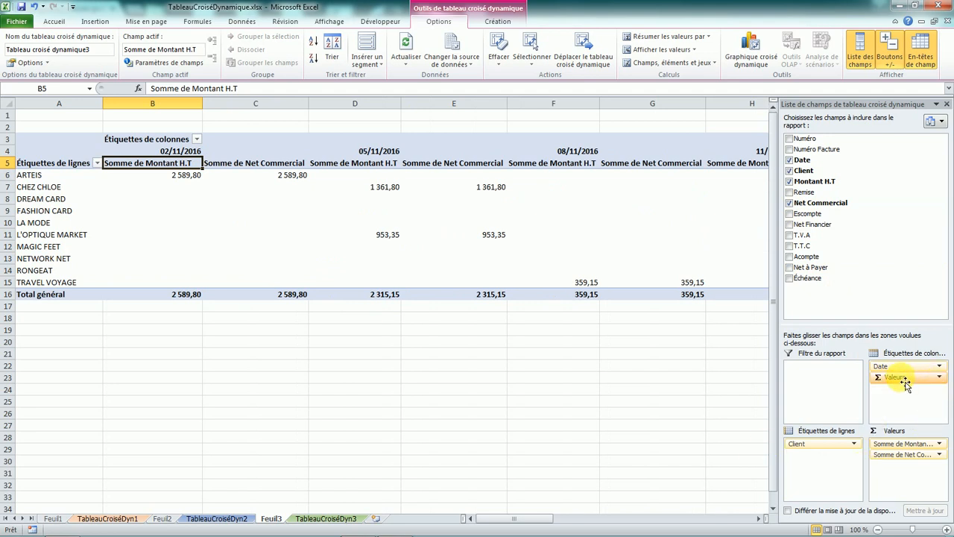
pyautogui.moveTo(906, 385); pyautogui.dragTo(939, 383)
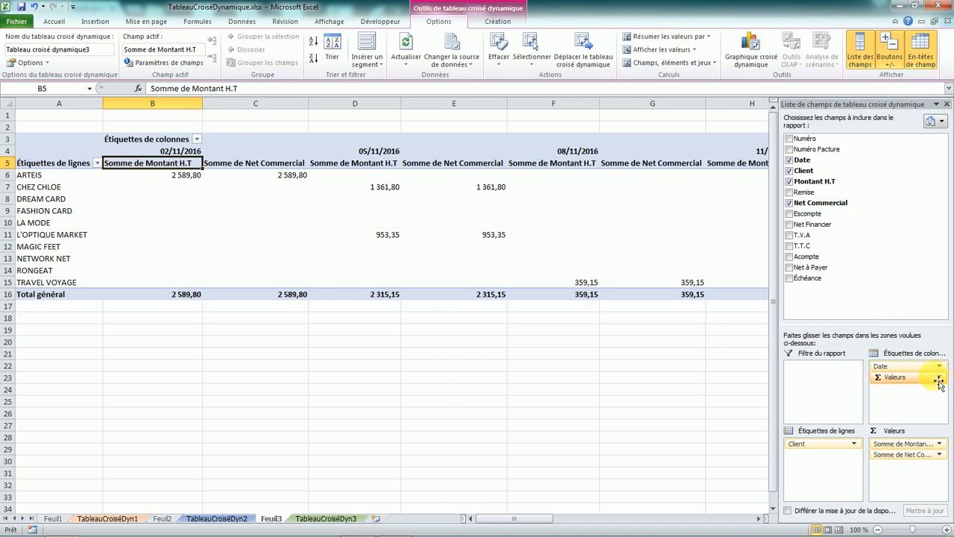
pyautogui.click(940, 378)
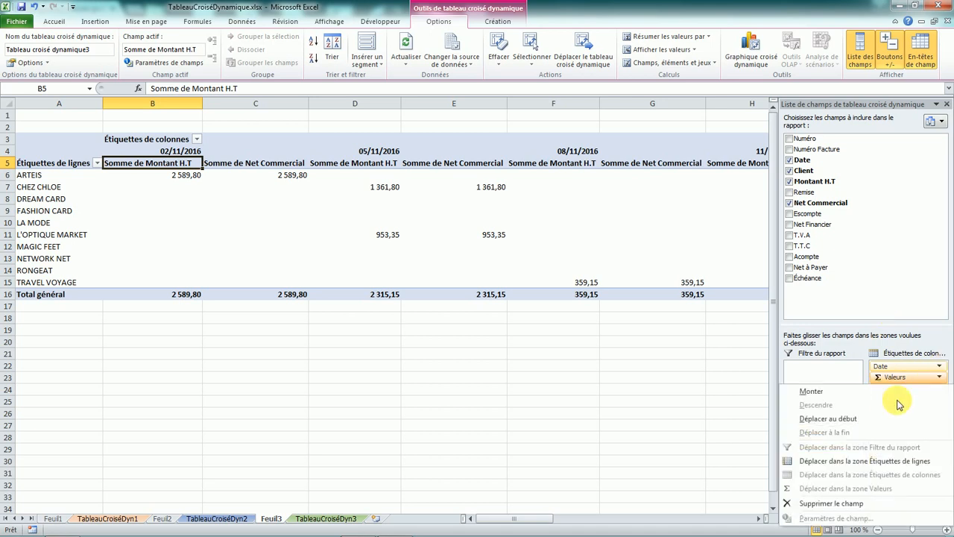
pyautogui.click(819, 505)
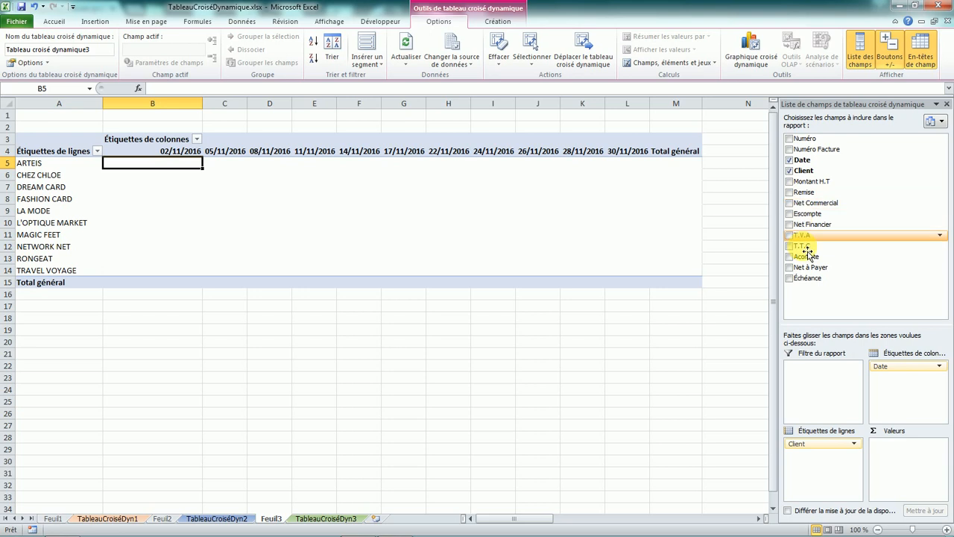
# Step: Add Montant H.T to the values again and remove Date from the pivot table
pyautogui.click(790, 181)
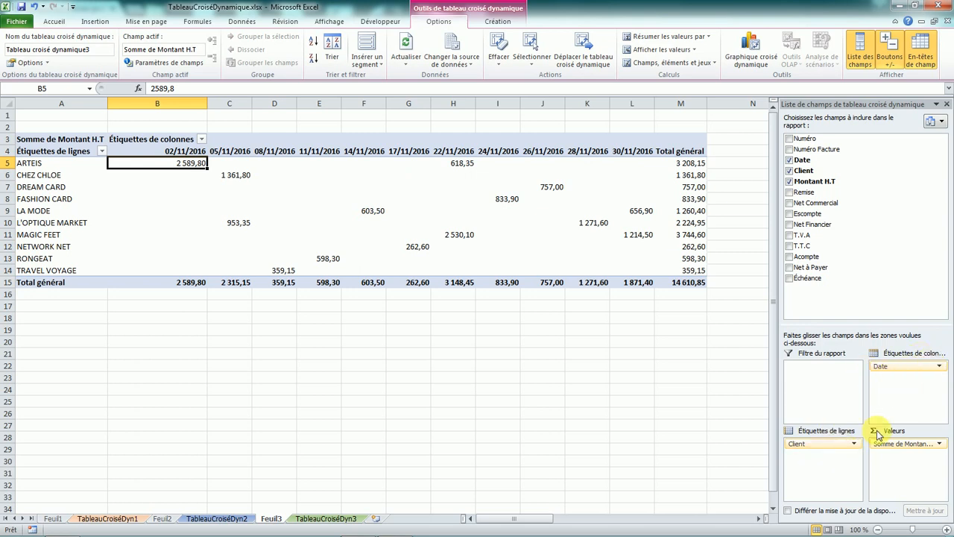
pyautogui.click(789, 160)
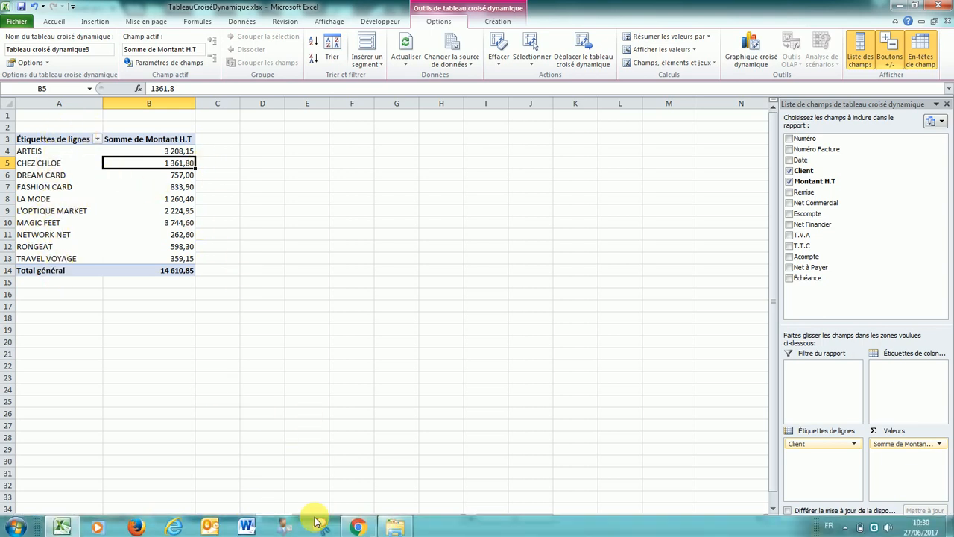
# Step: Review the source invoice data on the TableauCroiséDyn3 sheet
pyautogui.click(305, 520)
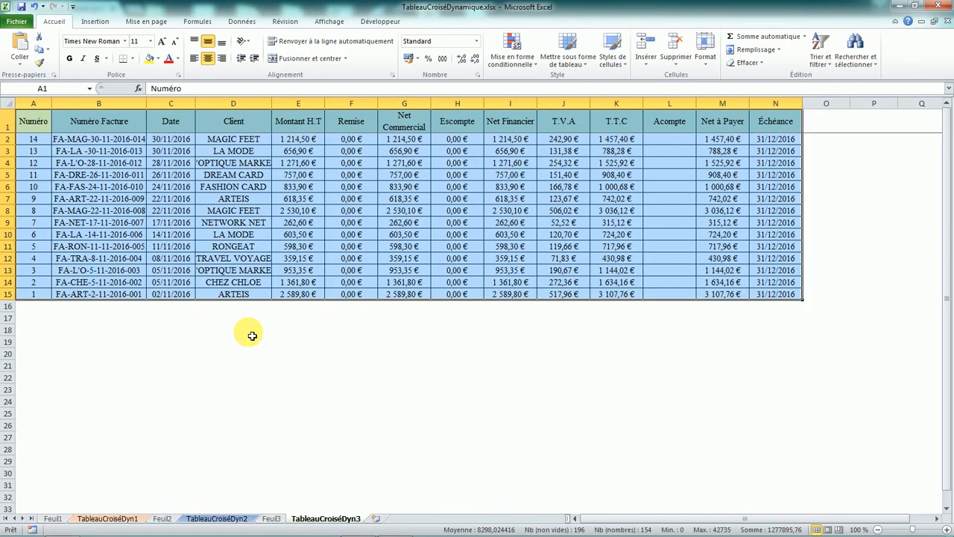
# Step: Insert an empty row directly below the header row of the invoice table on TableauCroiséDyn3
pyautogui.click(32, 328)
pyautogui.moveTo(12, 295); pyautogui.dragTo(11, 291)
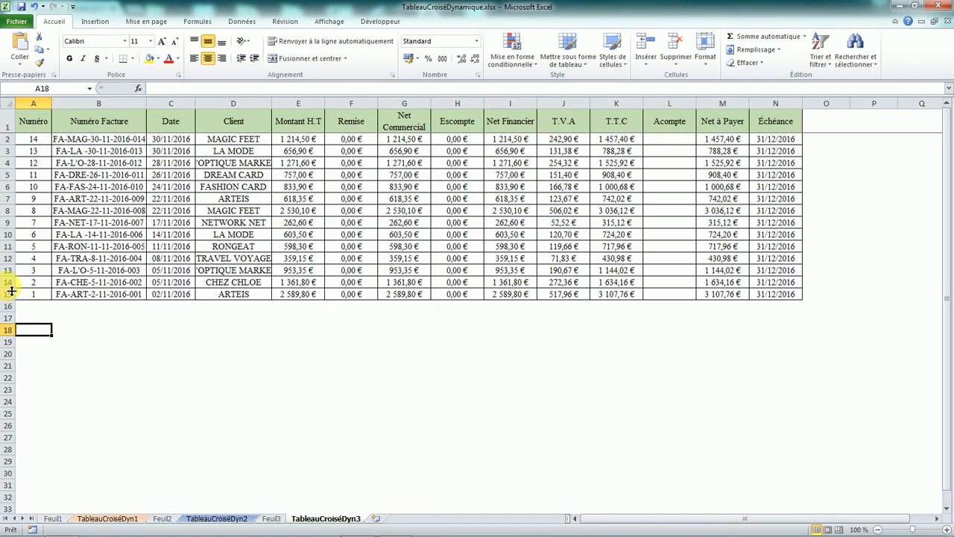
pyautogui.rightClick(6, 139)
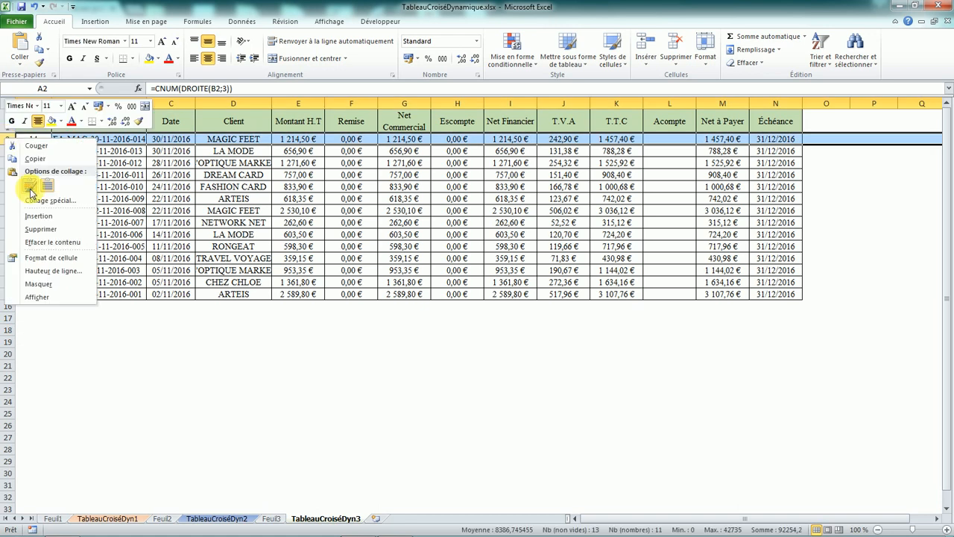
pyautogui.click(39, 215)
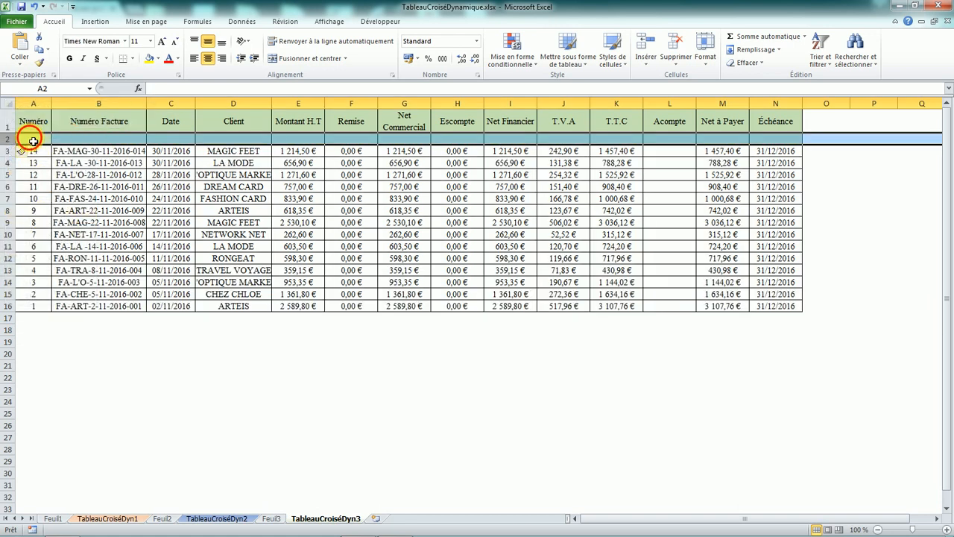
# Step: Apply all borders and a white fill to cells A2:N2 of the new row
pyautogui.click(33, 141)
pyautogui.moveTo(41, 142); pyautogui.dragTo(775, 142)
pyautogui.click(133, 60)
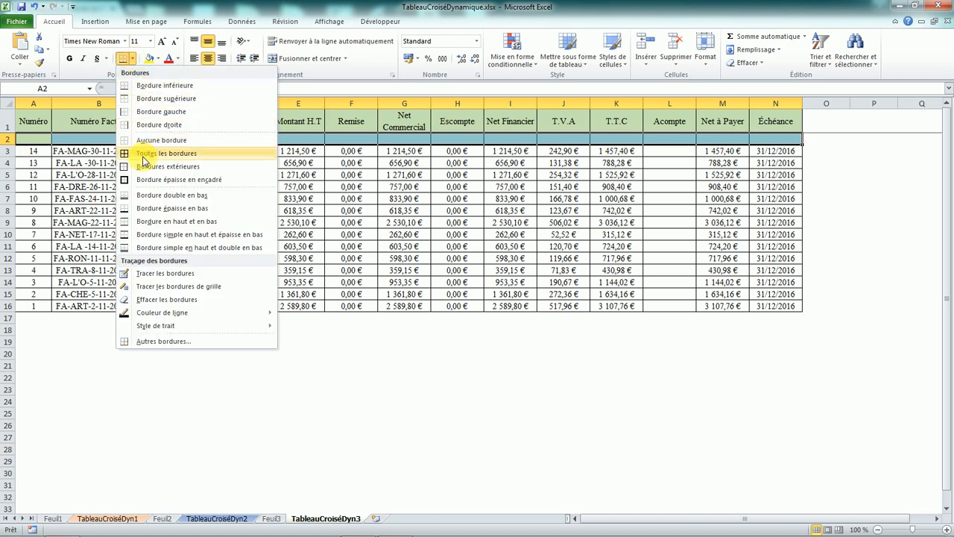
pyautogui.click(146, 154)
pyautogui.click(159, 60)
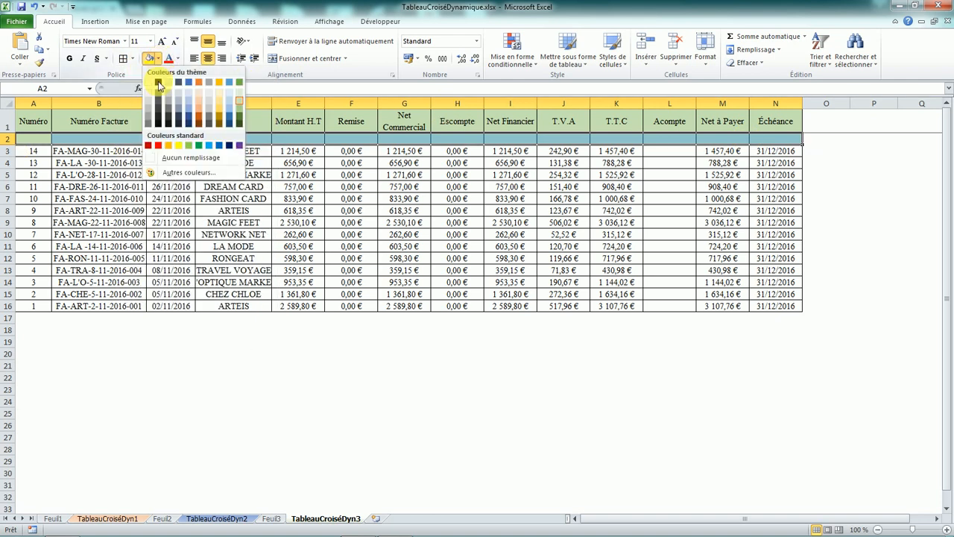
pyautogui.click(151, 83)
# Step: Enter 15 as the Numéro in A2 and copy the invoice number from B4 into B2
pyautogui.click(40, 139)
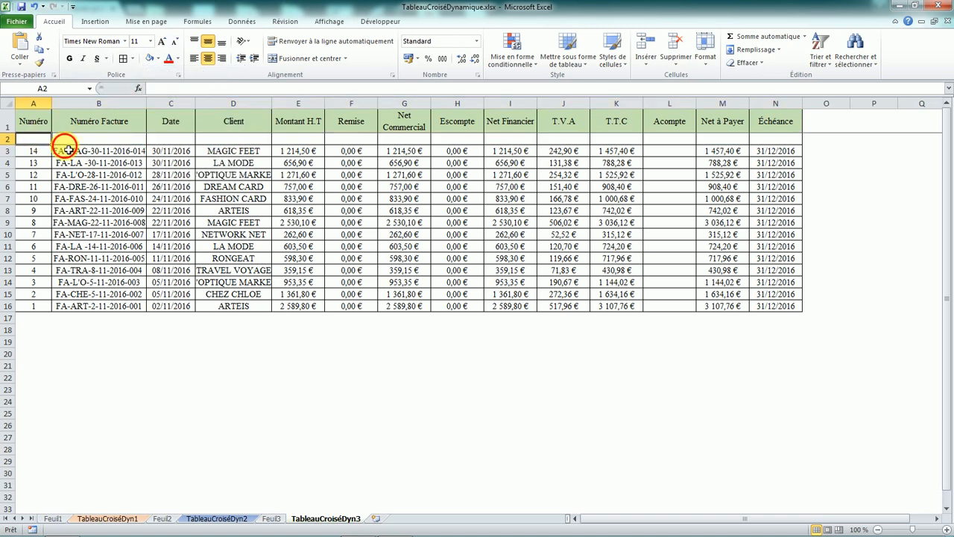
pyautogui.write('15')
pyautogui.press('Return')
pyautogui.press('Right')
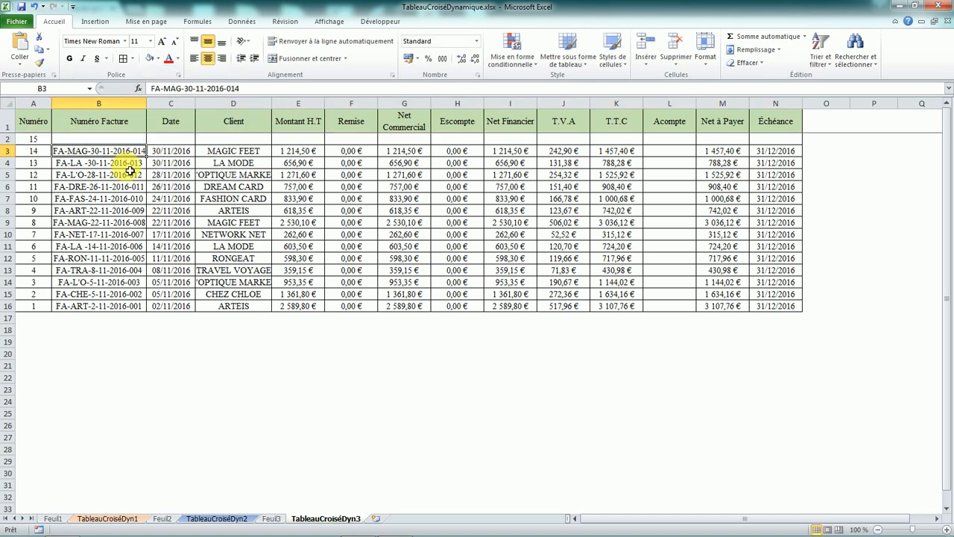
pyautogui.press('Up')
pyautogui.moveTo(124, 168); pyautogui.dragTo(123, 152)
pyautogui.hotkey('ctrl', 'c')
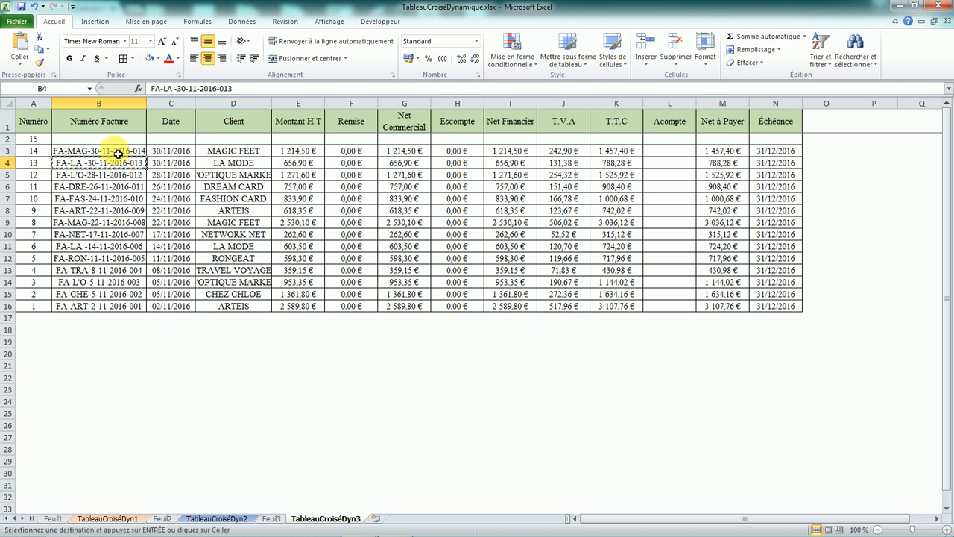
pyautogui.click(127, 138)
pyautogui.hotkey('ctrl', 'v')
pyautogui.press('Right')
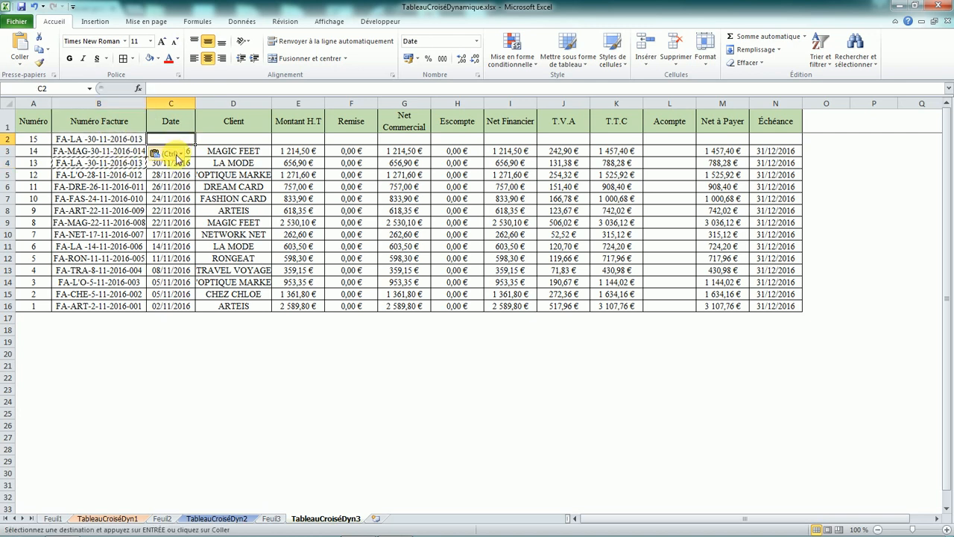
# Step: Enter the date 30/11/2016 in C2 and copy the client DREAM CARD from D6 into D2
pyautogui.write('30/11/2016')
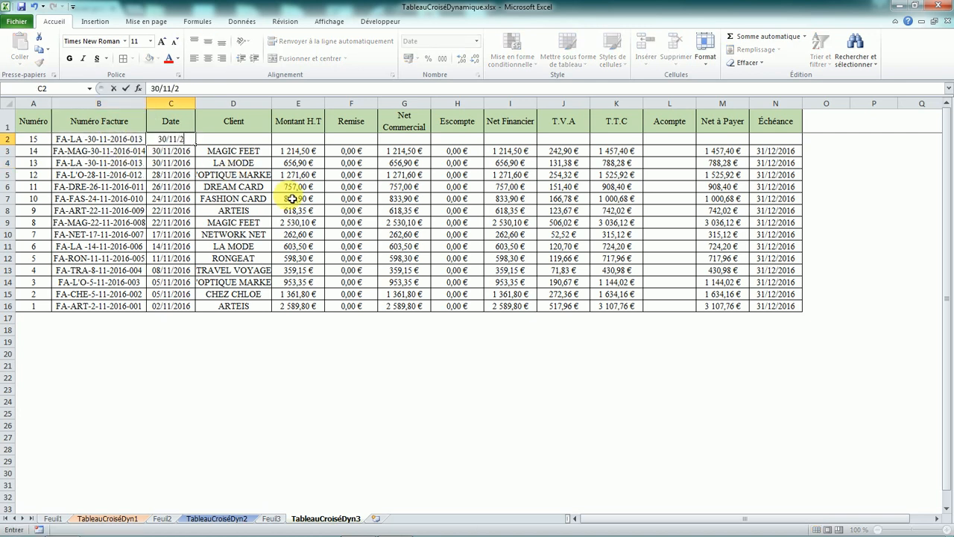
pyautogui.press('Right')
pyautogui.click(242, 186)
pyautogui.hotkey('ctrl', 'c')
pyautogui.click(252, 141)
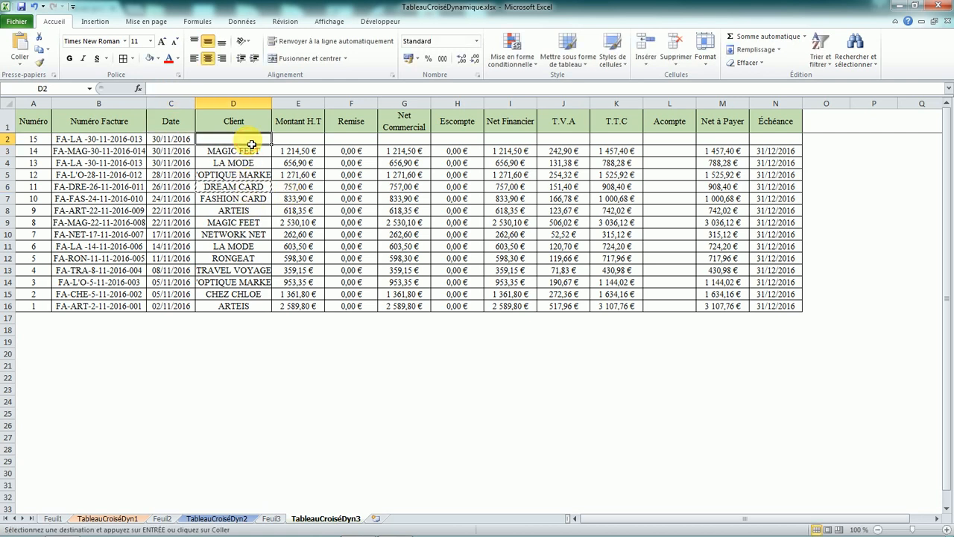
pyautogui.hotkey('ctrl', 'v')
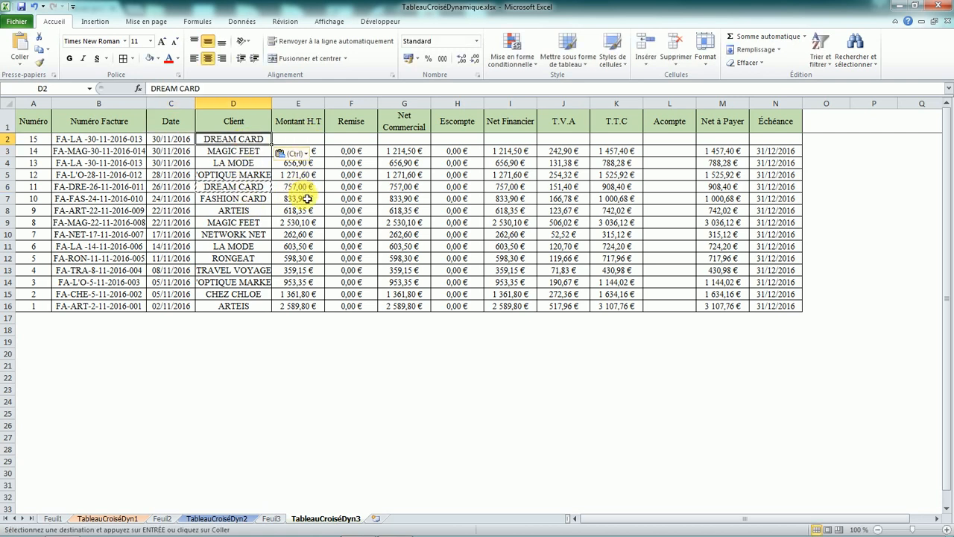
# Step: Copy the amounts and due date from E10:N10 into the new row, starting at E2
pyautogui.moveTo(297, 236); pyautogui.dragTo(363, 235)
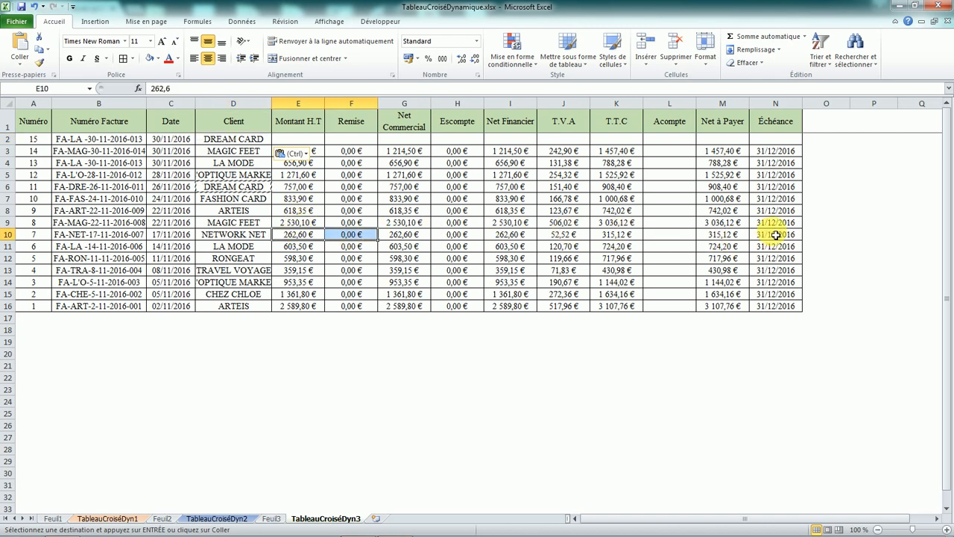
pyautogui.moveTo(775, 236)
pyautogui.mouseDown()
pyautogui.moveTo(337, 241)
pyautogui.moveTo(775, 235)
pyautogui.mouseUp()
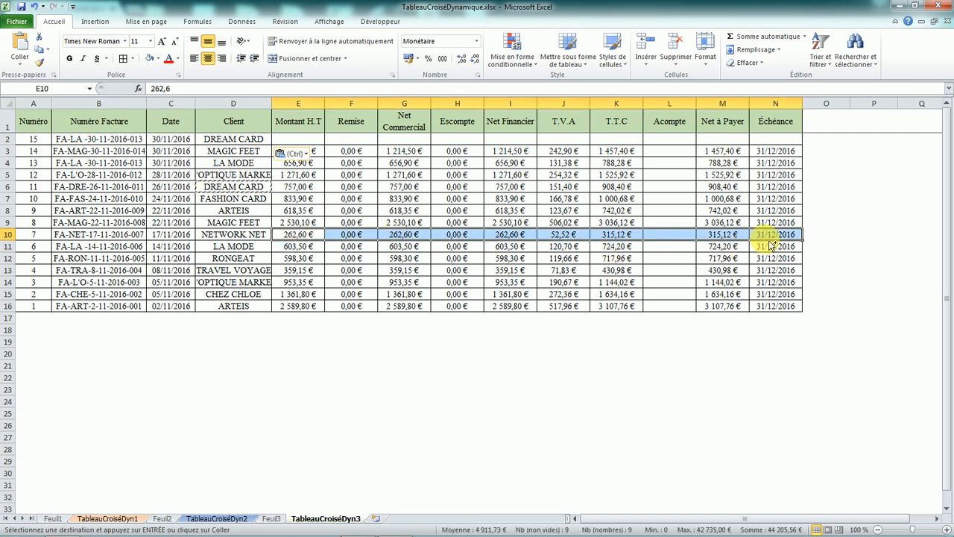
pyautogui.hotkey('ctrl', 'c')
pyautogui.click(300, 141)
pyautogui.hotkey('ctrl', 'v')
pyautogui.click(200, 341)
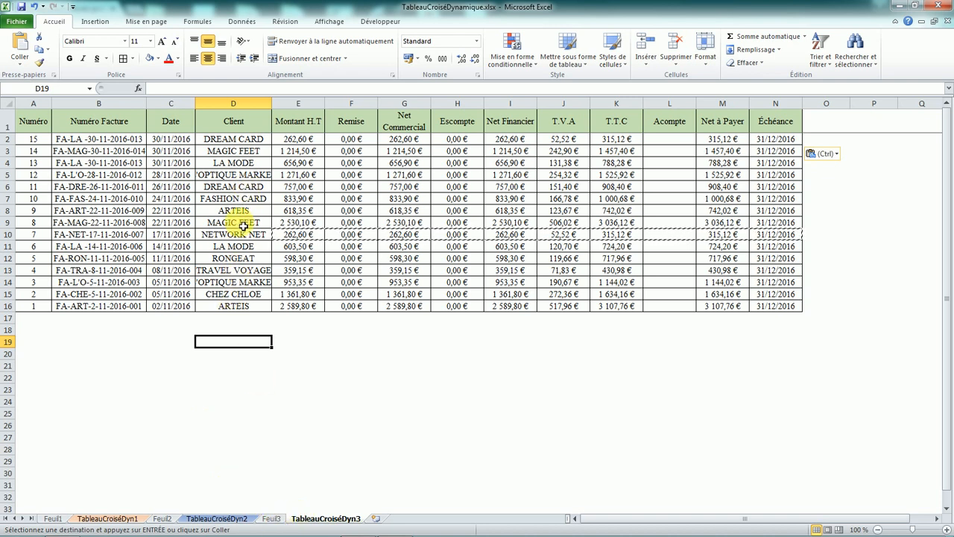
# Step: On Feuil3, change the pivot table's Montant H.T value field to summarize by Nombre
pyautogui.click(275, 517)
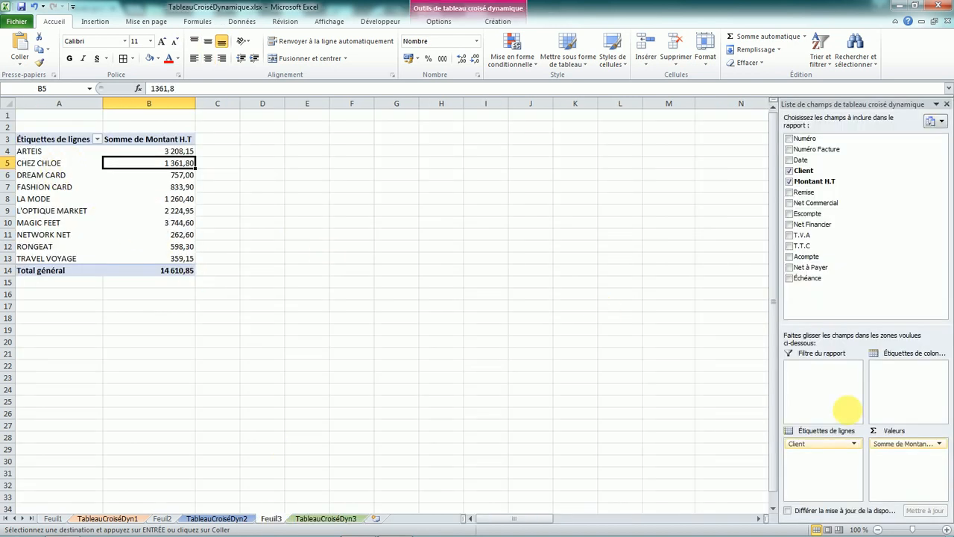
pyautogui.click(940, 445)
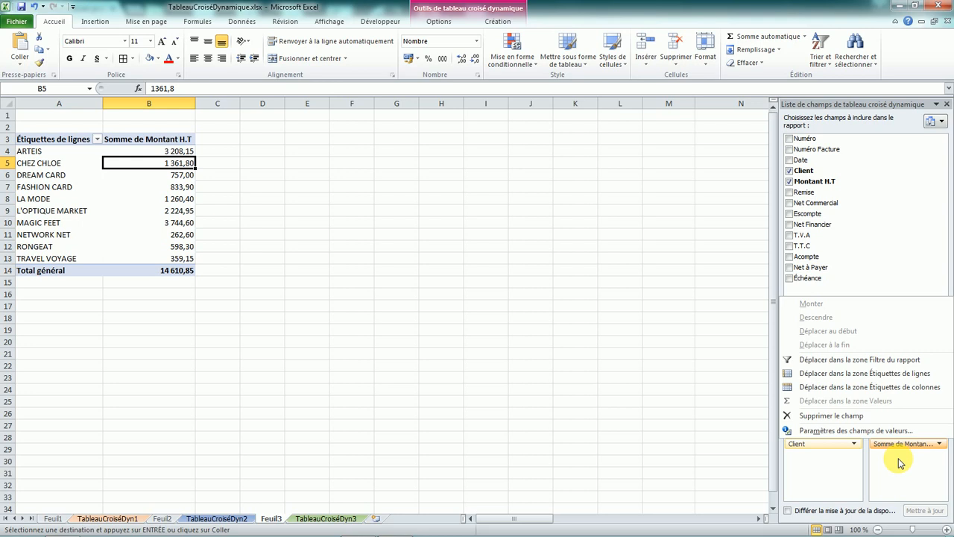
pyautogui.click(817, 430)
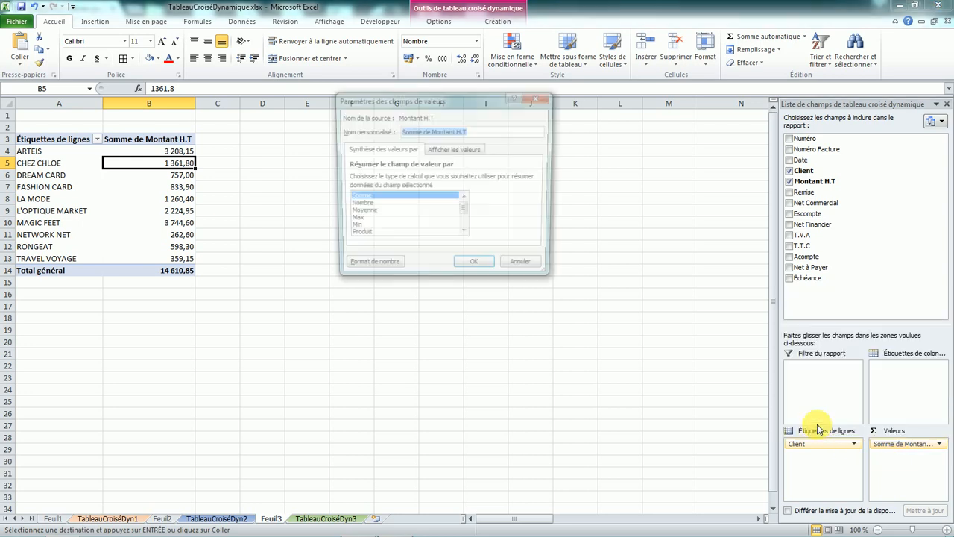
pyautogui.click(358, 206)
pyautogui.click(475, 268)
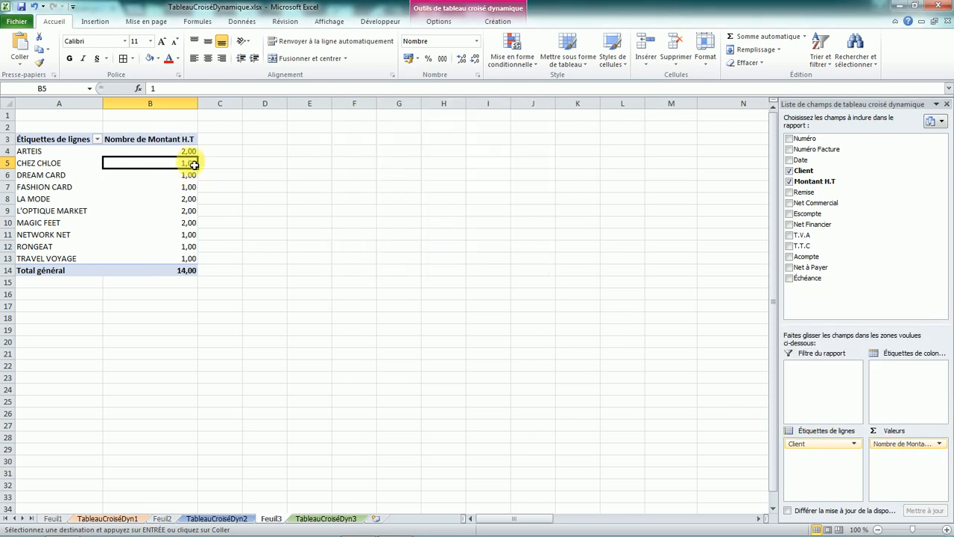
# Step: Refresh the pivot table on Feuil3 and check it against the source invoices on TableauCroiséDyn3
pyautogui.rightClick(164, 179)
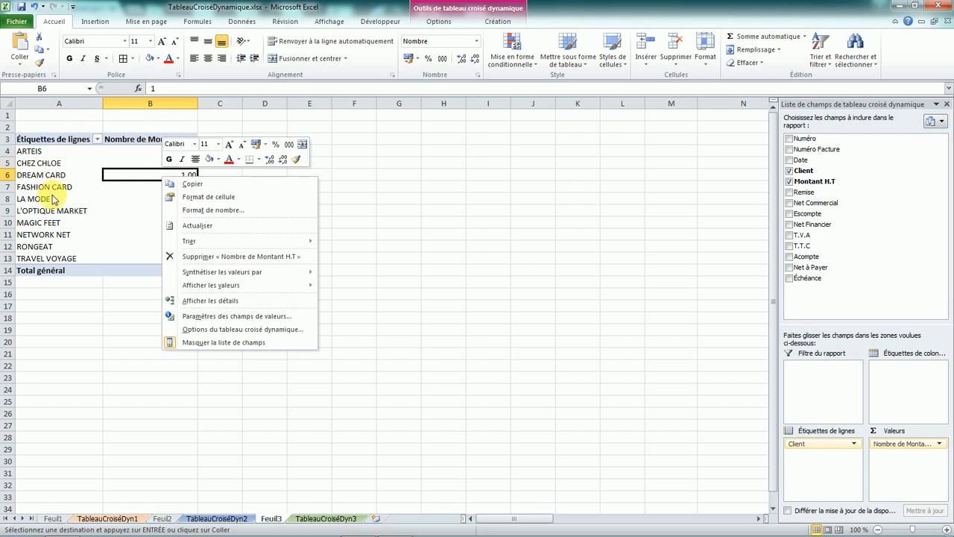
pyautogui.click(187, 226)
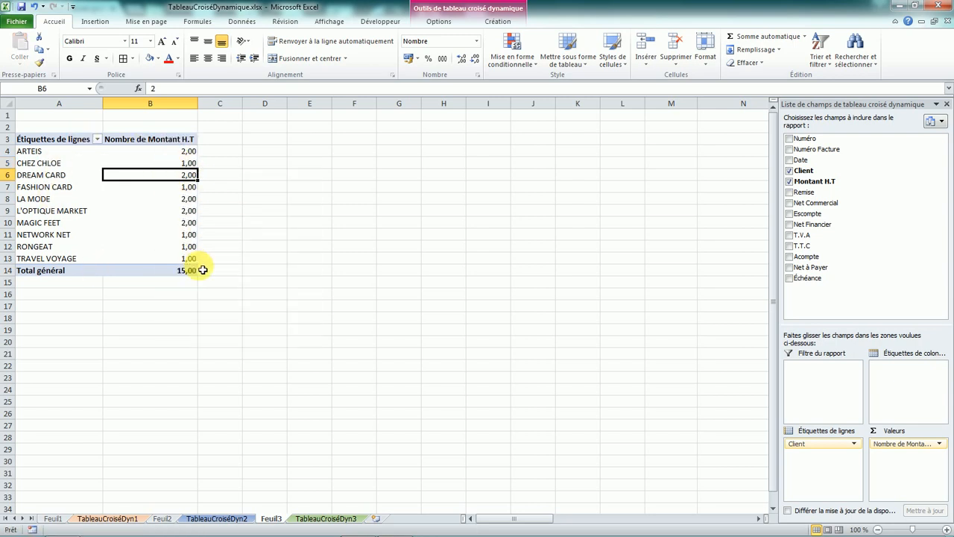
pyautogui.click(300, 515)
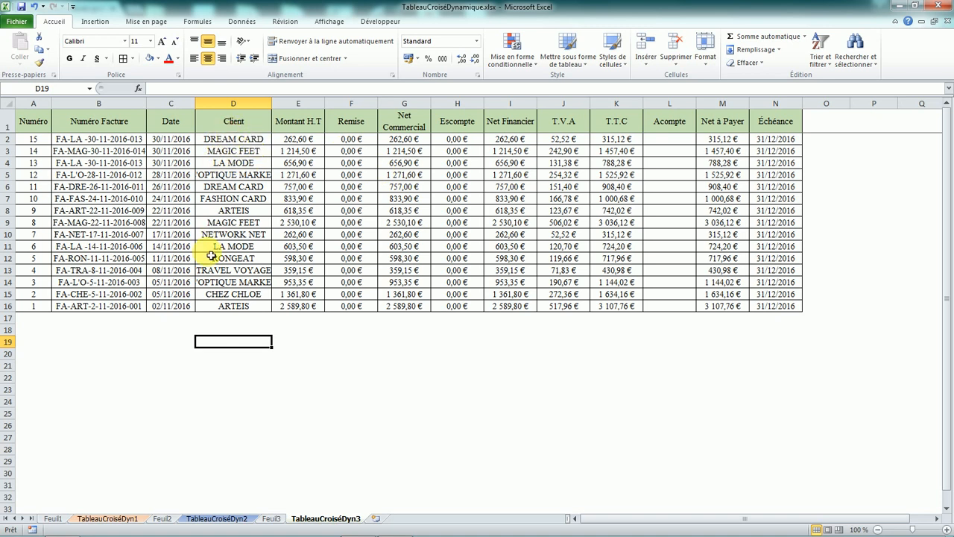
# Step: Back on Feuil3, set the Montant H.T value field to summarize by Somme
pyautogui.click(277, 517)
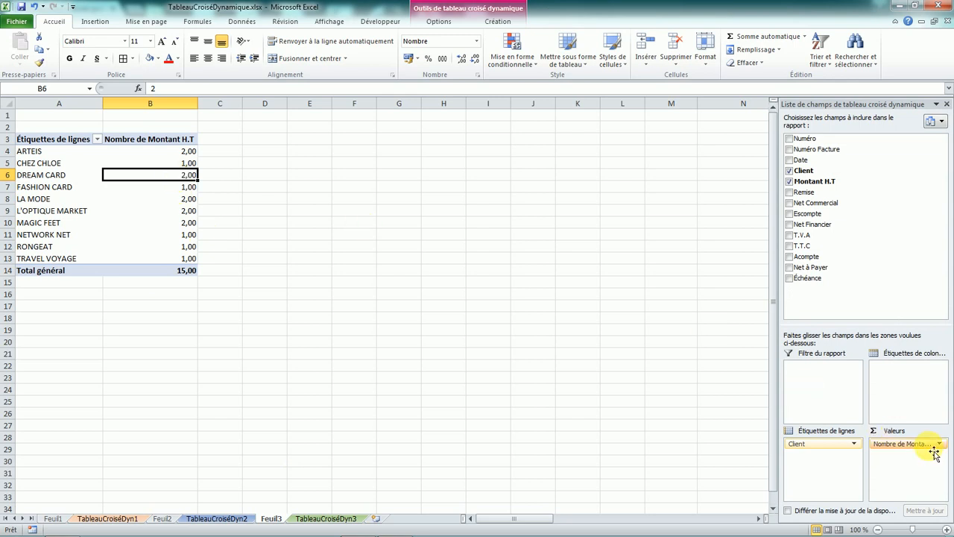
pyautogui.click(939, 444)
pyautogui.click(844, 435)
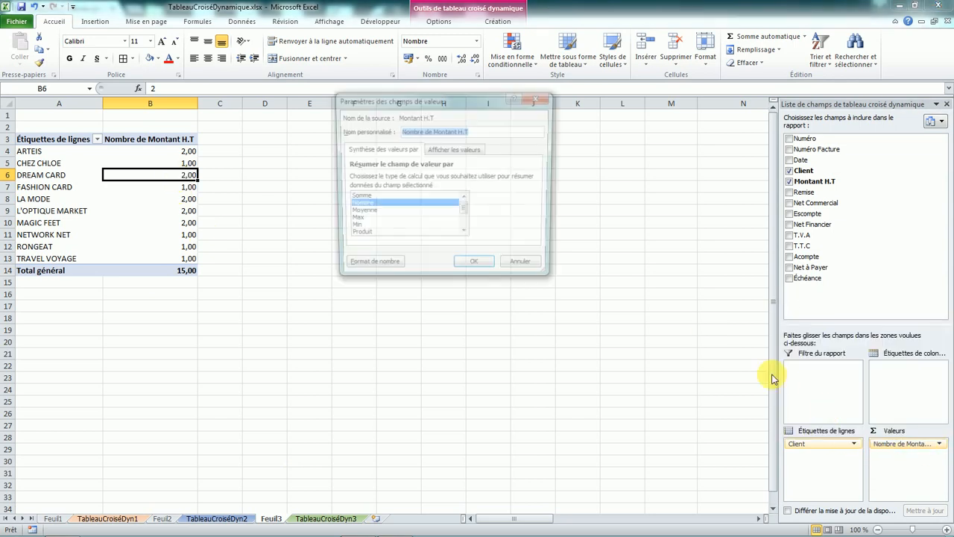
pyautogui.click(369, 198)
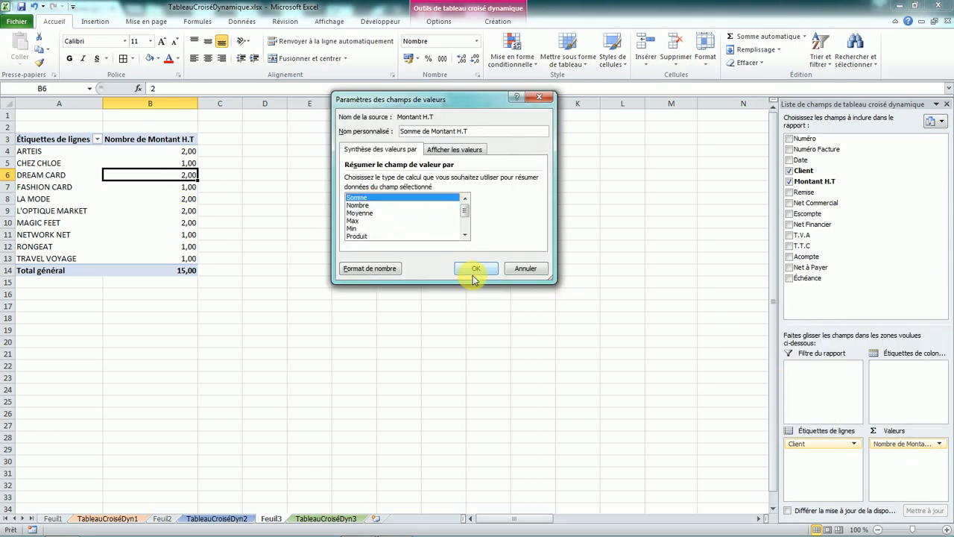
pyautogui.click(474, 270)
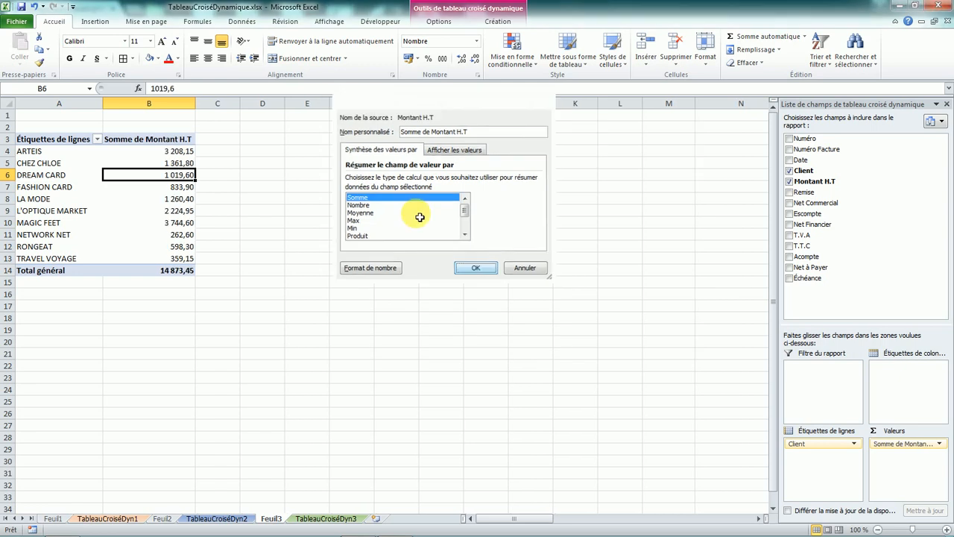
# Step: Compare the pivot table with the source invoices and select the whole invoice table A1:N16 on TableauCroiséDyn3
pyautogui.click(326, 518)
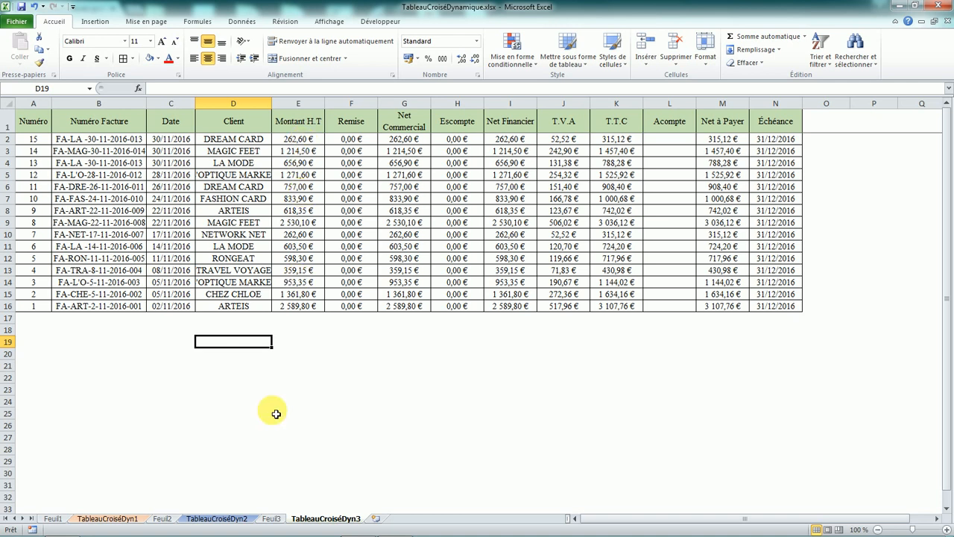
pyautogui.click(271, 518)
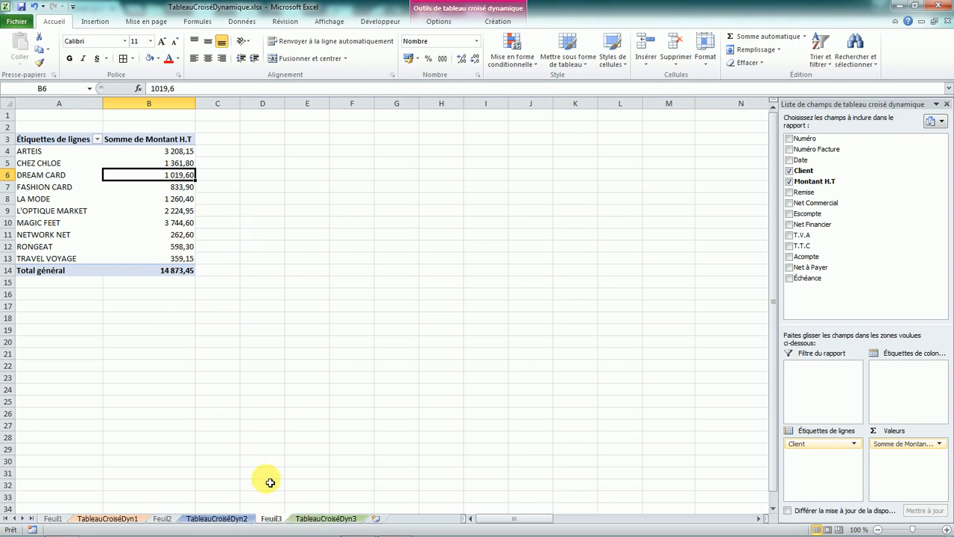
pyautogui.click(313, 518)
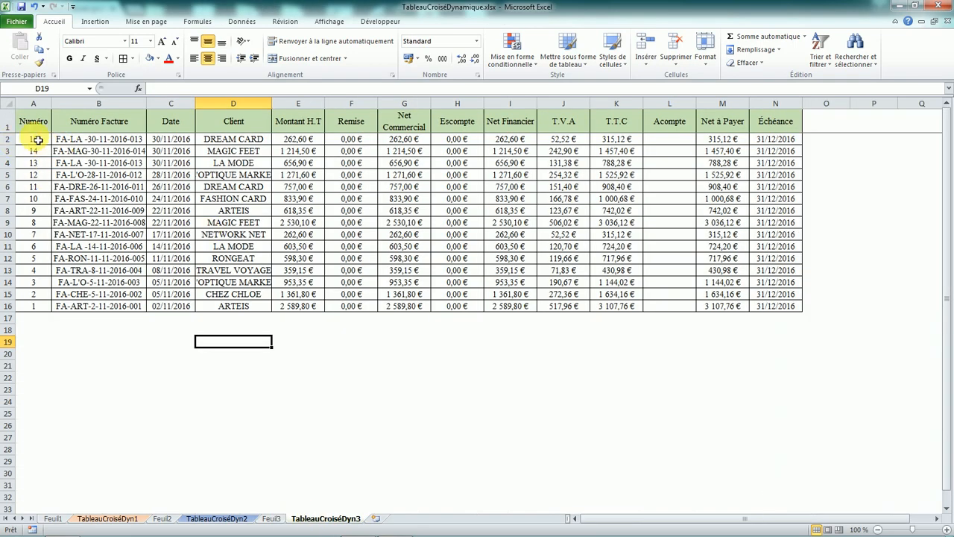
pyautogui.moveTo(34, 123); pyautogui.dragTo(796, 305)
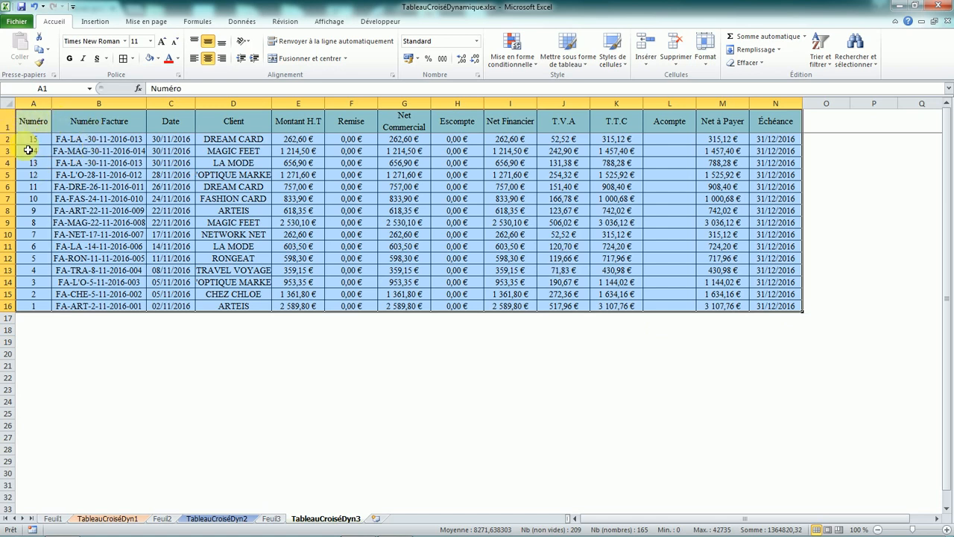
# Step: Check the source range of the Feuil3 pivot table in its data source settings, without changing it
pyautogui.click(272, 518)
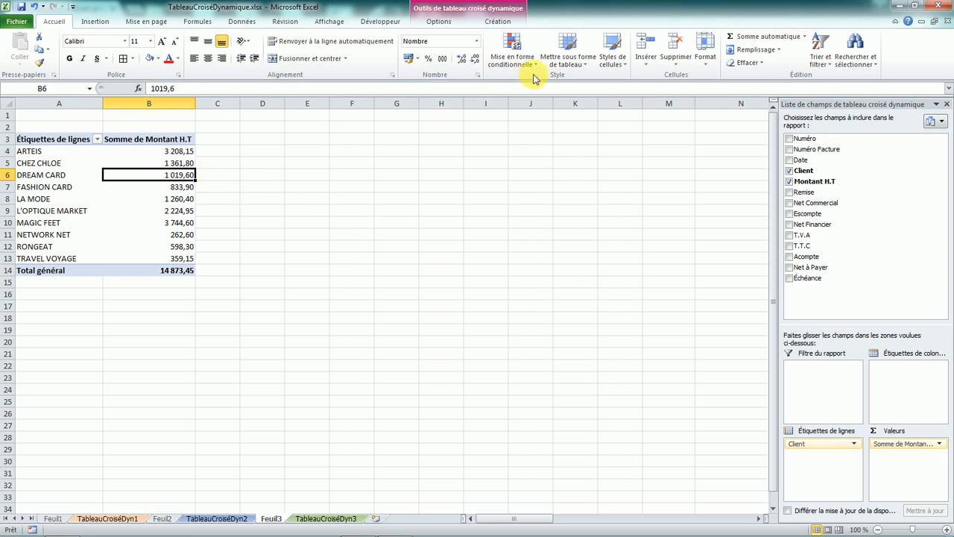
pyautogui.click(460, 23)
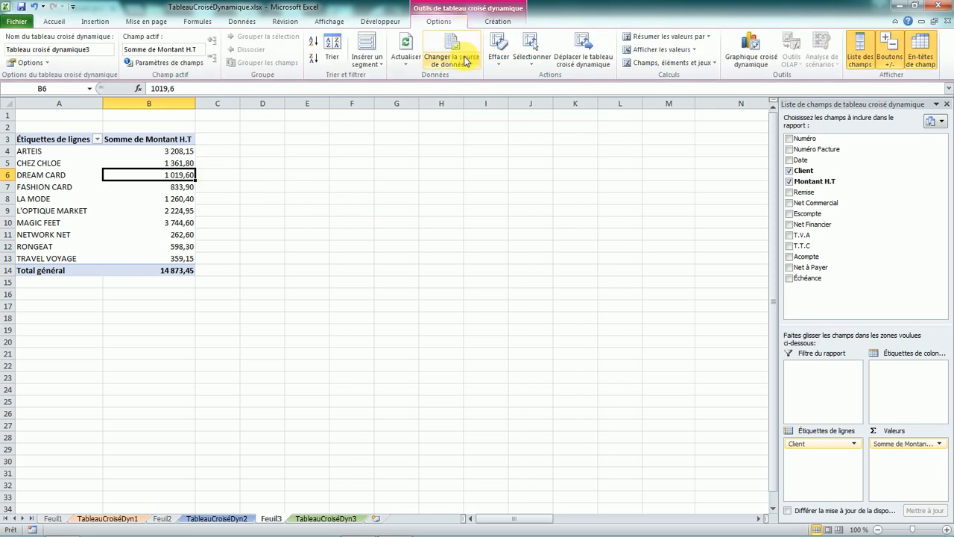
pyautogui.click(452, 59)
pyautogui.click(456, 78)
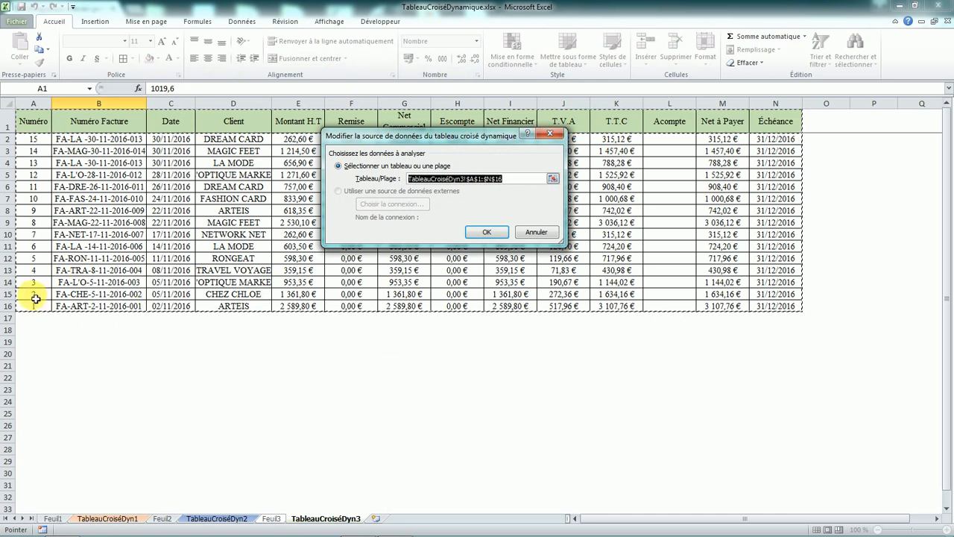
pyautogui.click(550, 134)
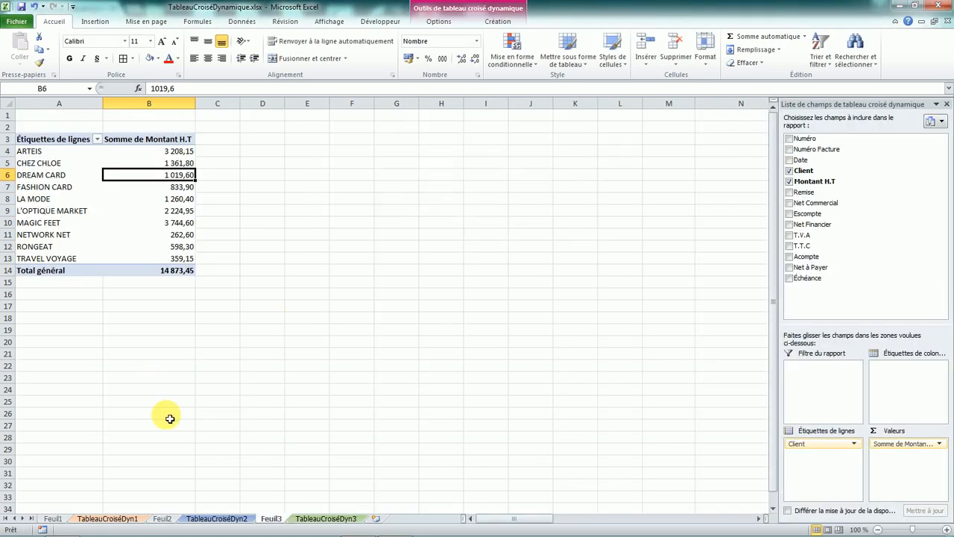
# Step: On TableauCroiséDyn3, copy the invoice in row 5 to row 17 and set the copy's Numéro to 0
pyautogui.click(316, 519)
pyautogui.click(47, 331)
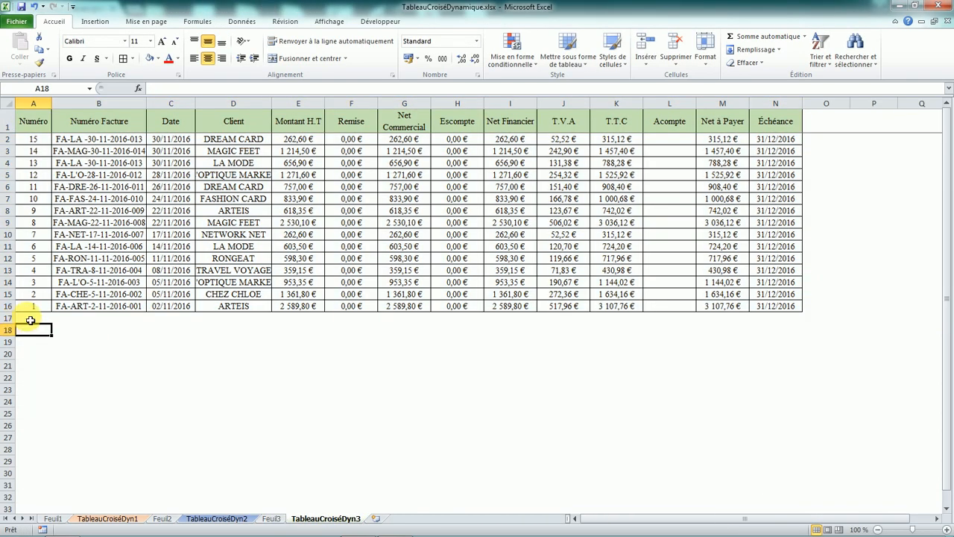
pyautogui.click(15, 175)
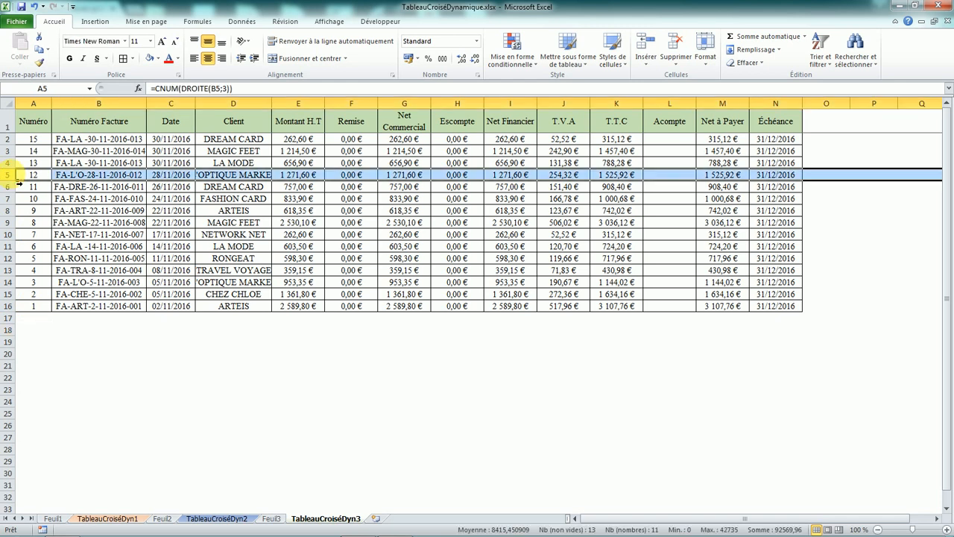
pyautogui.hotkey('ctrl', 'c')
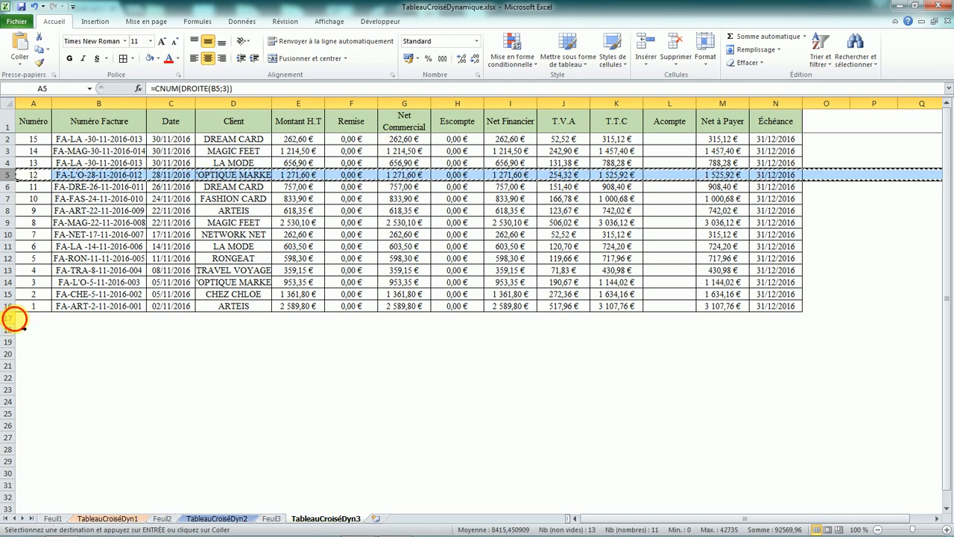
pyautogui.click(15, 317)
pyautogui.hotkey('ctrl', 'v')
pyautogui.click(35, 320)
pyautogui.write('0')
pyautogui.press('Return')
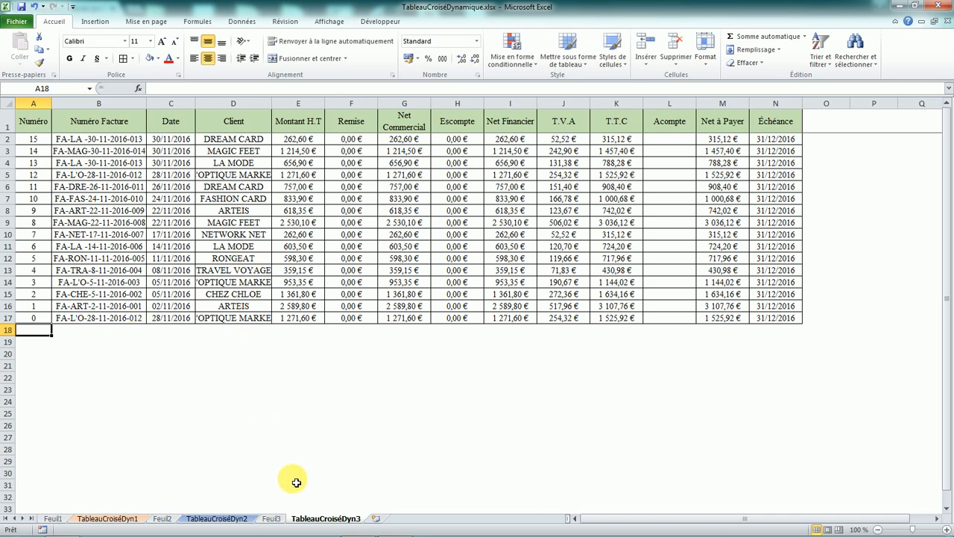
# Step: On Feuil3, set the pivot table's Montant H.T value field to summarize by Nombre
pyautogui.click(279, 519)
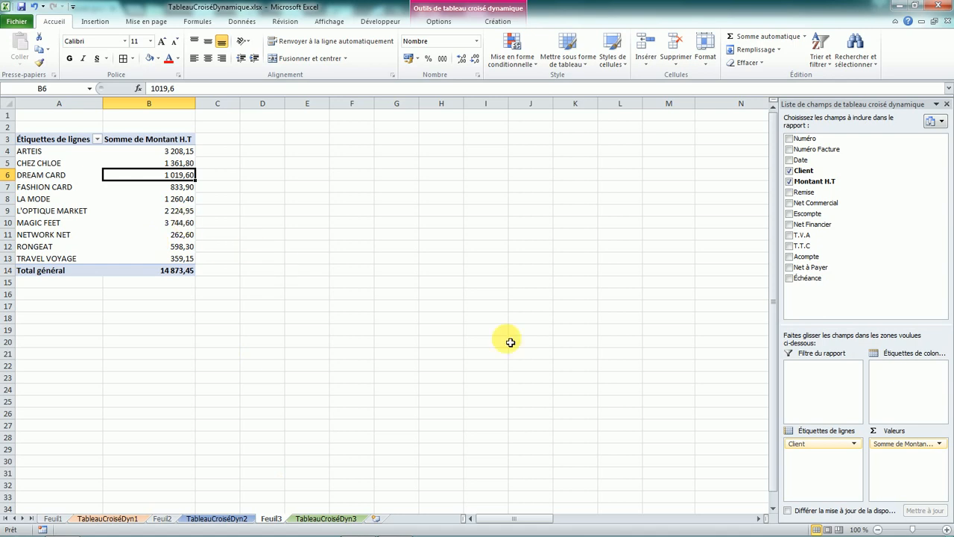
pyautogui.click(912, 445)
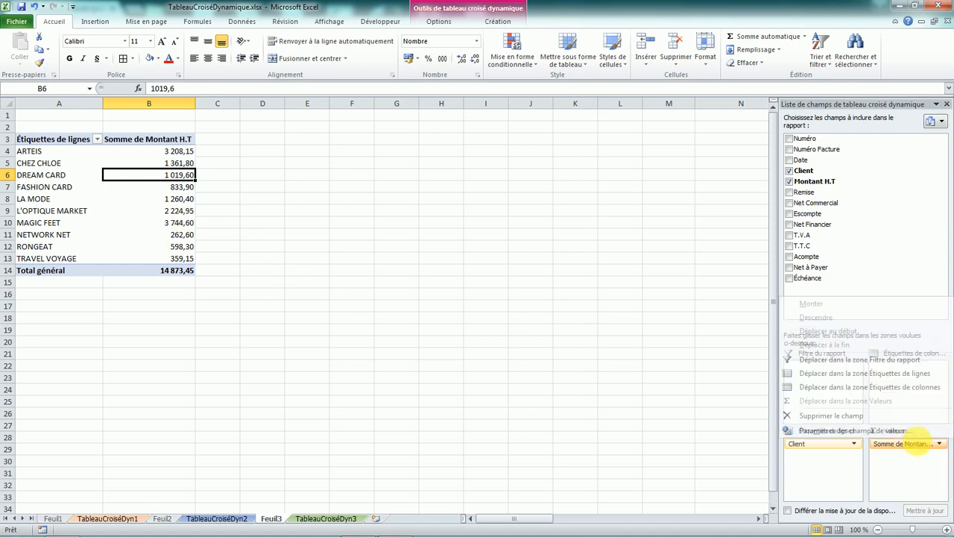
pyautogui.click(868, 430)
pyautogui.click(405, 213)
pyautogui.click(404, 206)
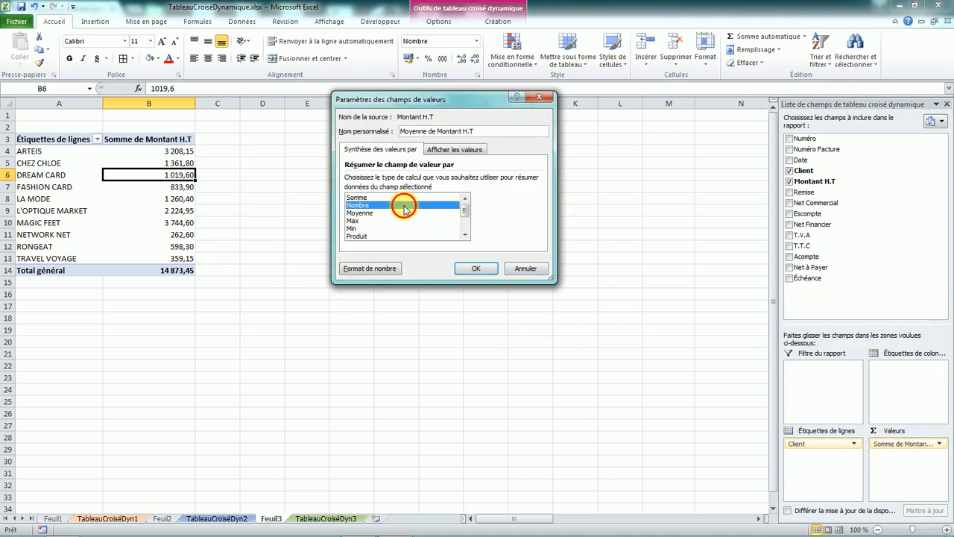
pyautogui.click(475, 268)
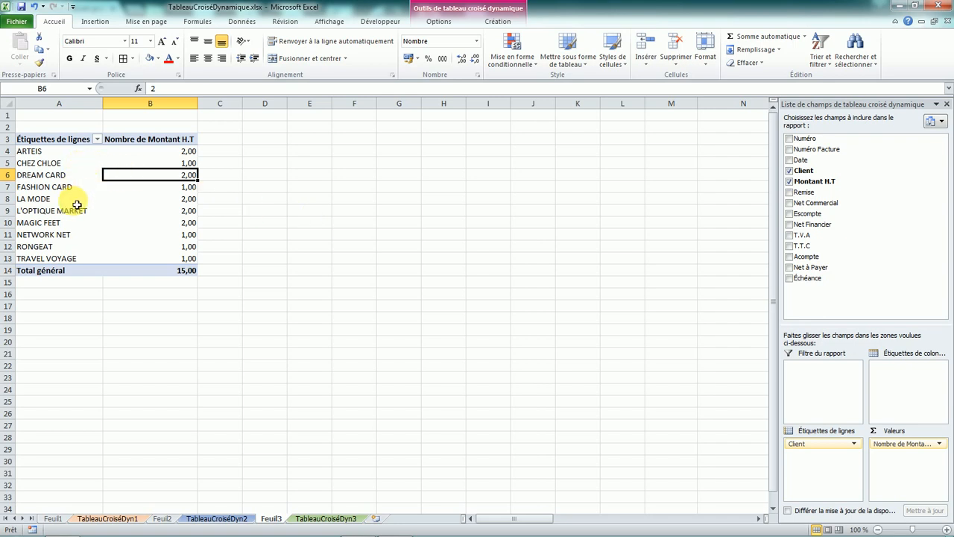
# Step: Check the L'OPTIQUE MARKET invoices in the Client column of TableauCroiséDyn3
pyautogui.click(324, 518)
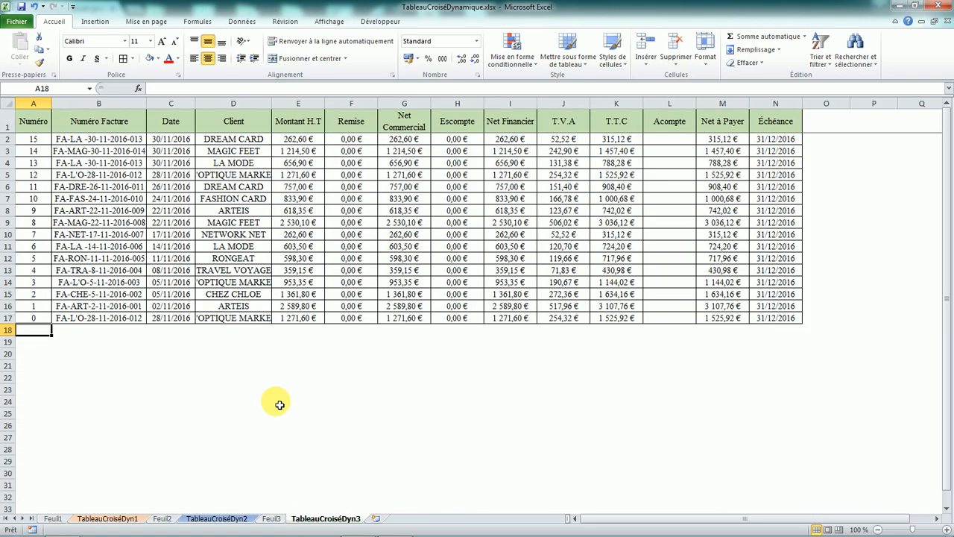
pyautogui.click(243, 283)
pyautogui.click(252, 174)
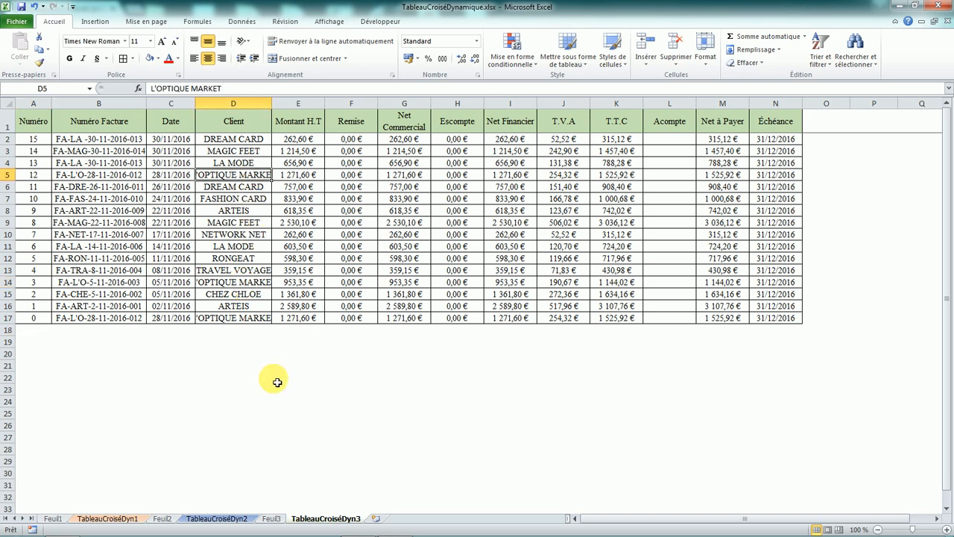
# Step: Refresh the pivot table on Feuil3 and check the L'OPTIQUE MARKET invoice count
pyautogui.click(271, 518)
pyautogui.rightClick(171, 221)
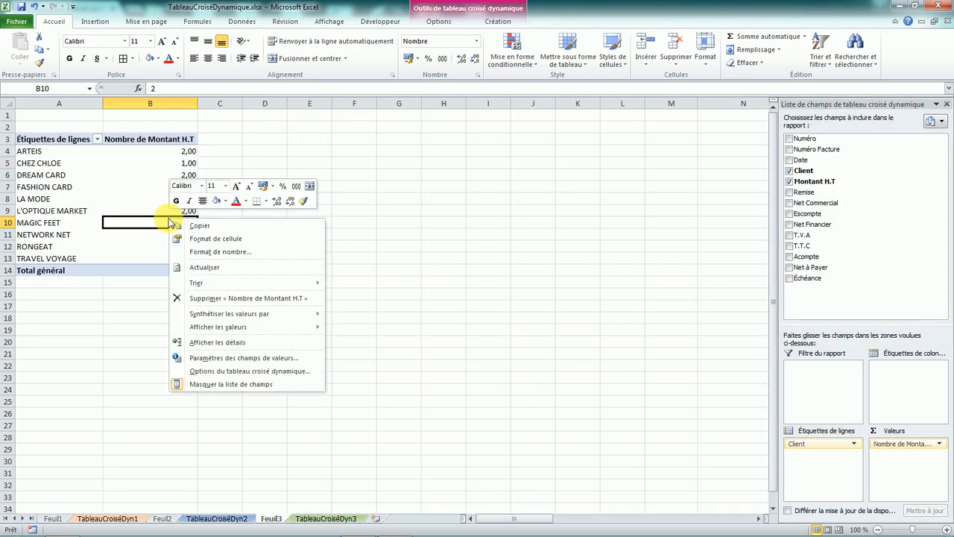
pyautogui.click(231, 268)
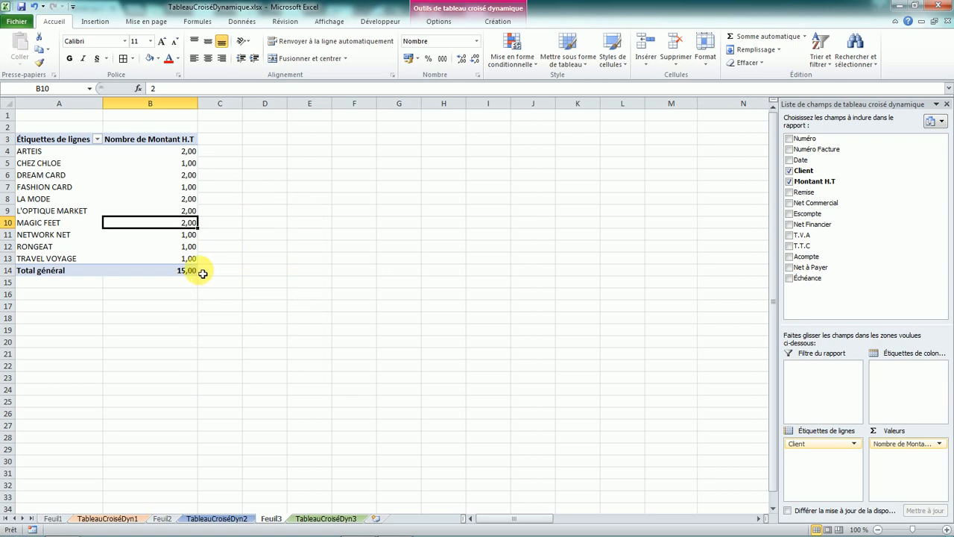
pyautogui.click(184, 210)
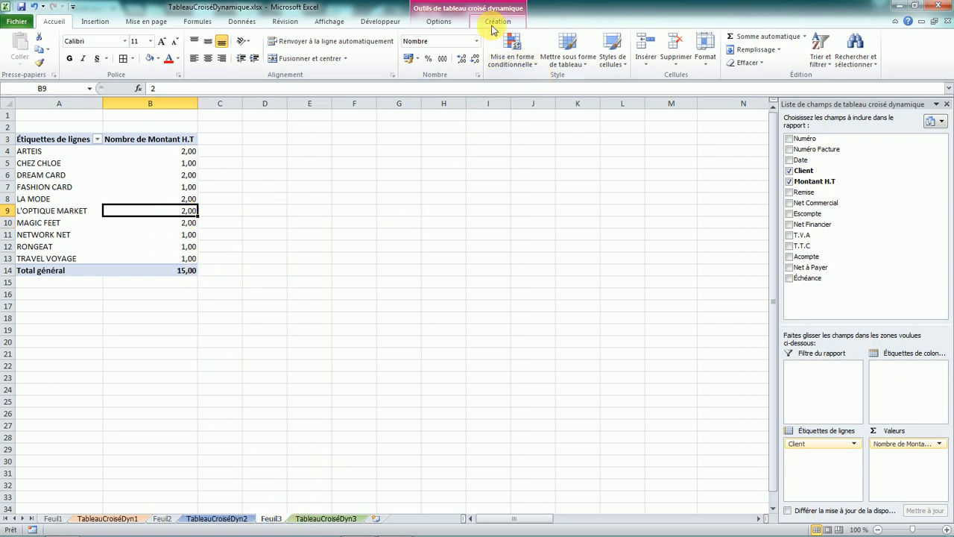
# Step: Review which invoice rows the Feuil3 pivot table's data source covers, leaving the range as it is
pyautogui.click(438, 22)
pyautogui.click(453, 64)
pyautogui.click(453, 77)
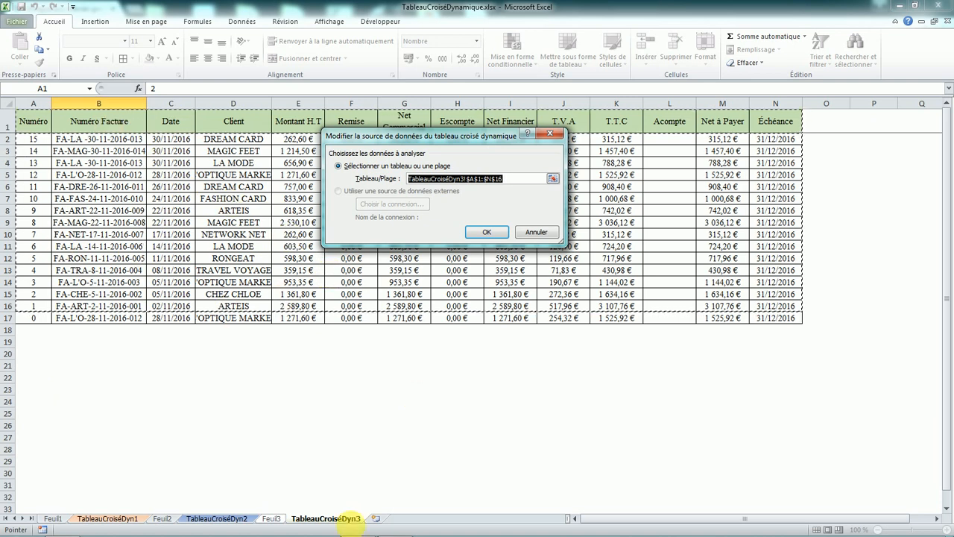
pyautogui.click(549, 134)
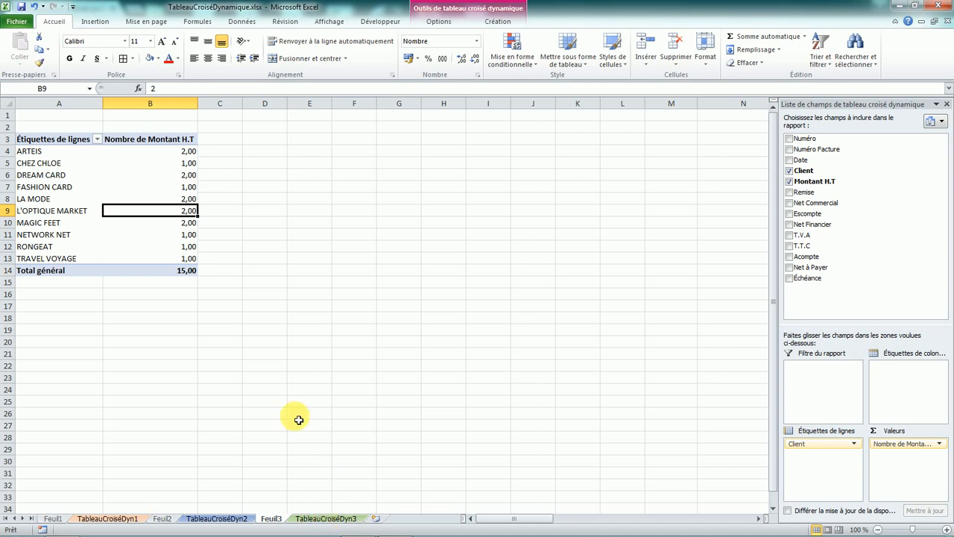
# Step: Extend the Feuil3 pivot table's data source to TableauCroiséDyn3!$A$1:$N$22 and check the L'OPTIQUE MARKET count
pyautogui.click(137, 185)
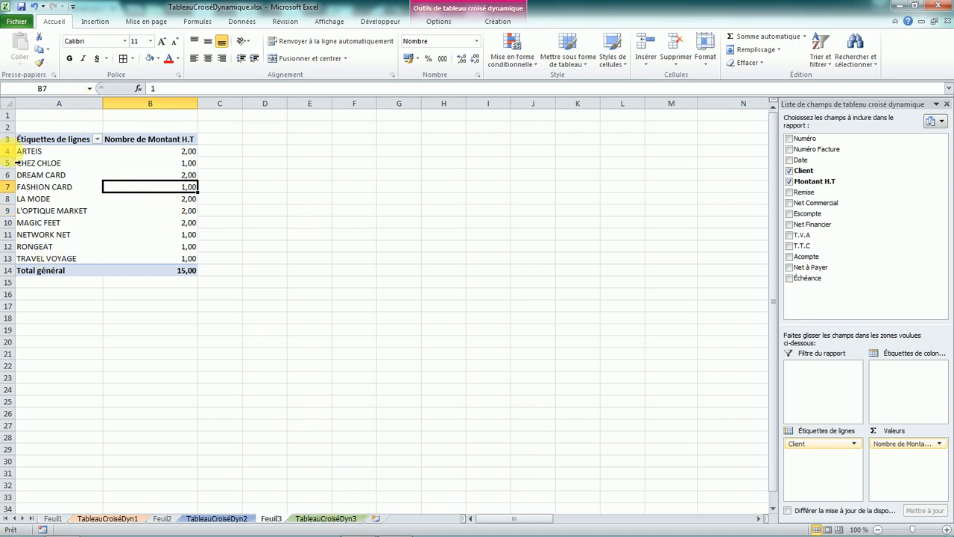
pyautogui.click(438, 22)
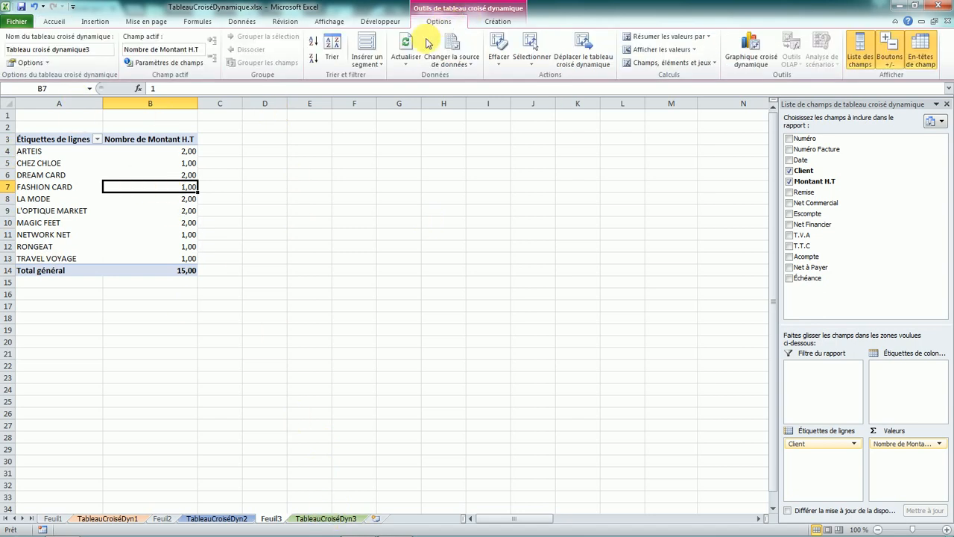
pyautogui.click(457, 68)
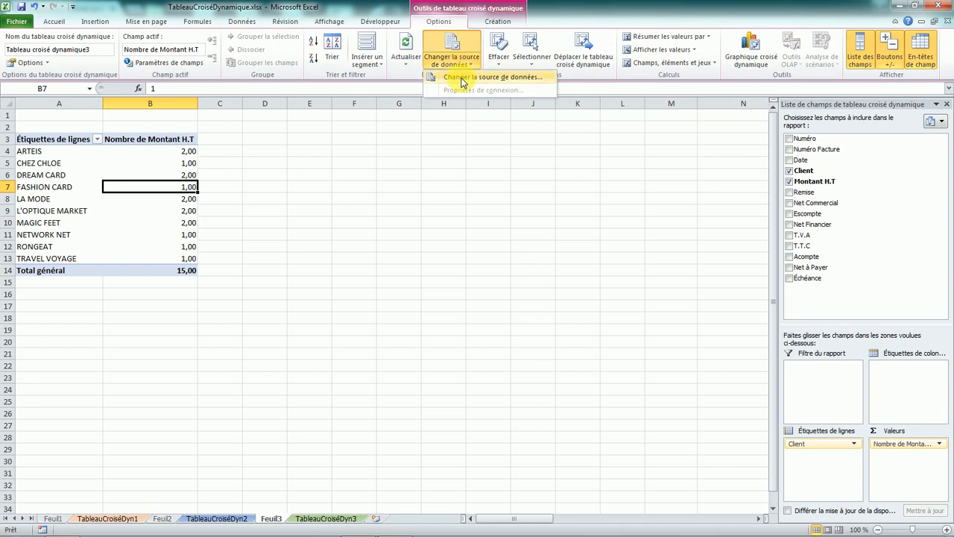
pyautogui.click(456, 78)
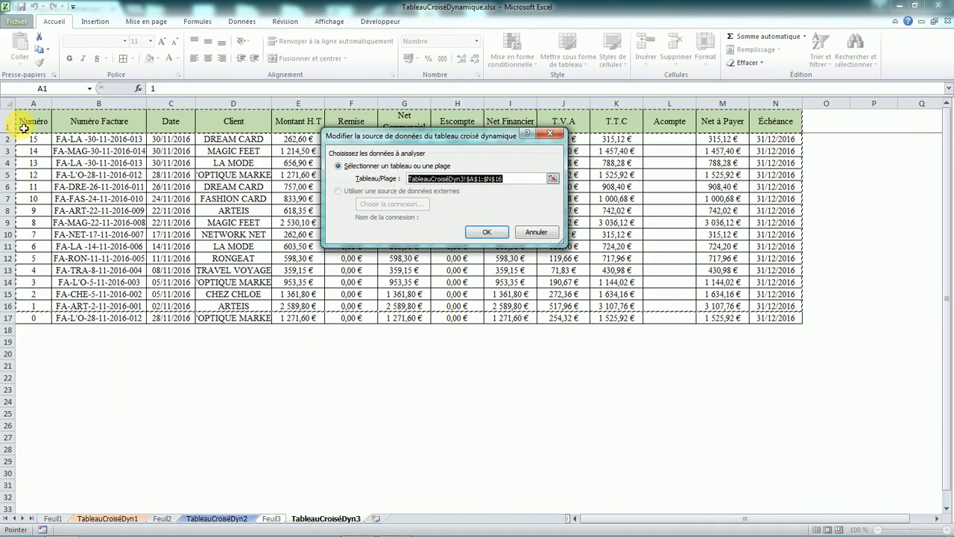
pyautogui.moveTo(25, 123); pyautogui.dragTo(775, 318)
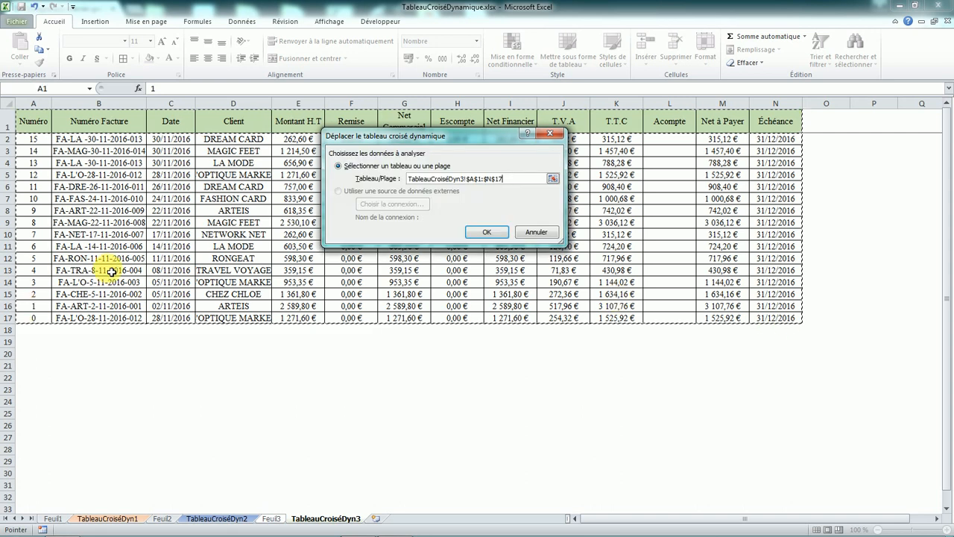
pyautogui.moveTo(29, 124); pyautogui.dragTo(783, 387)
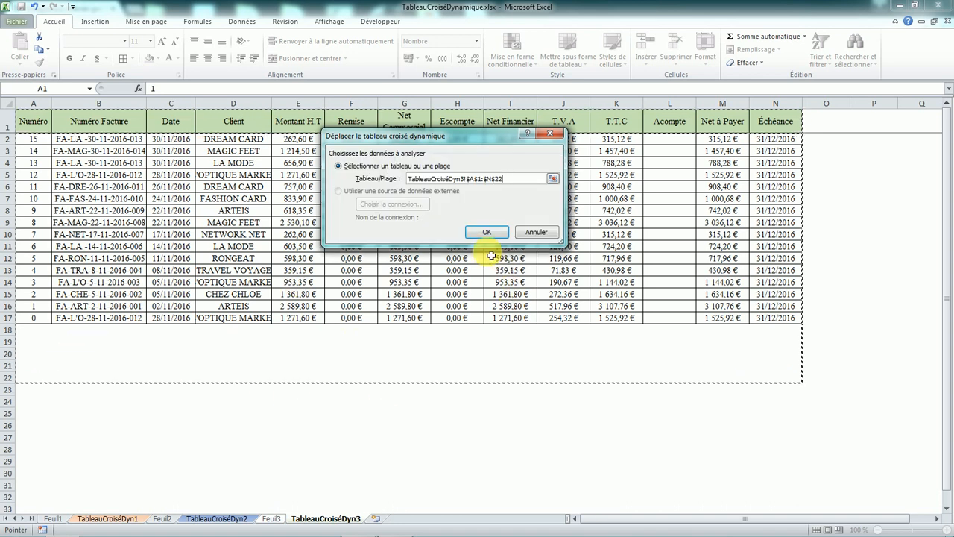
pyautogui.click(487, 232)
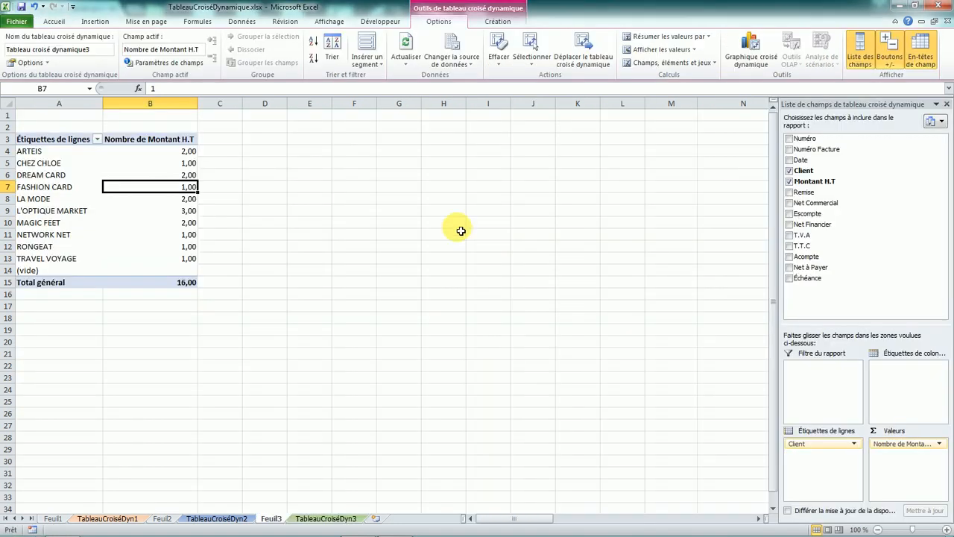
pyautogui.click(190, 214)
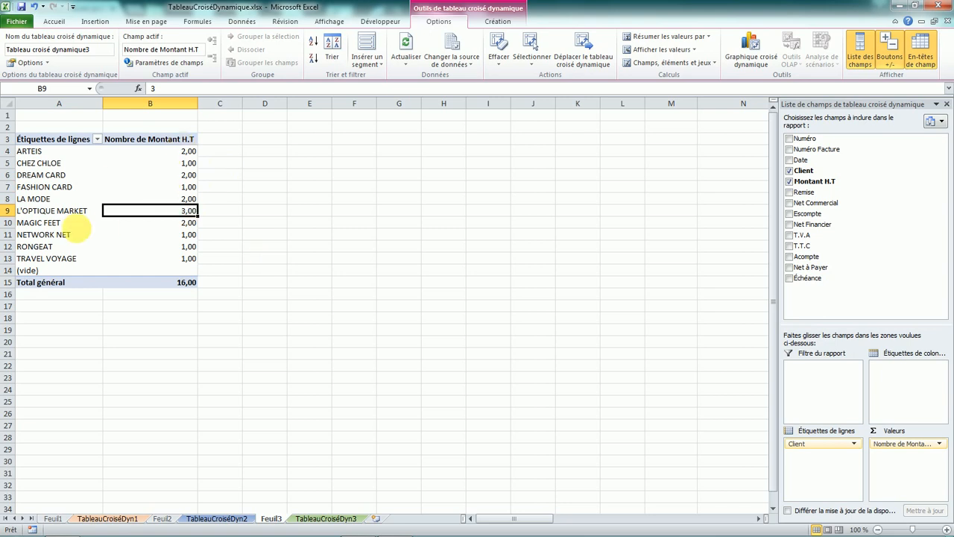